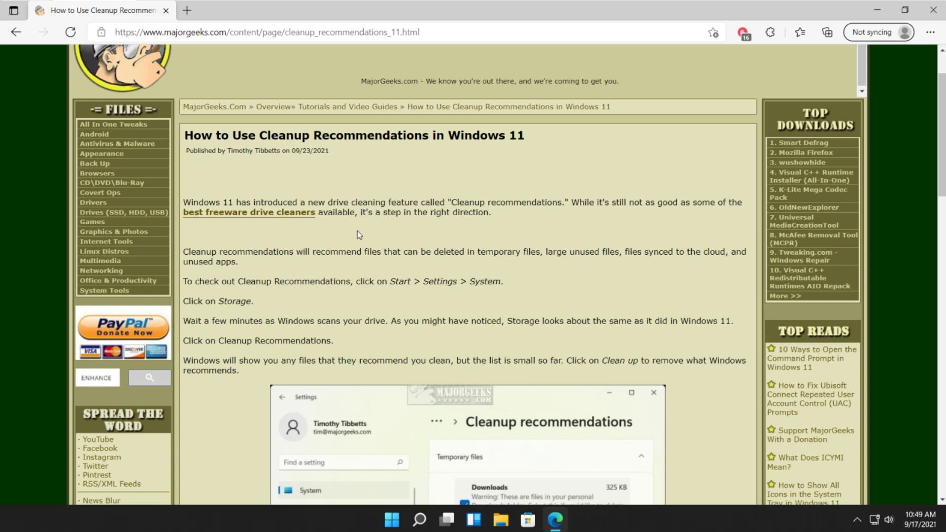
Review the linked article on best freeware drive cleaners, including its PrivaZer entry and download links, and close it
{"action": "left_click", "coordinate": [266, 220]}
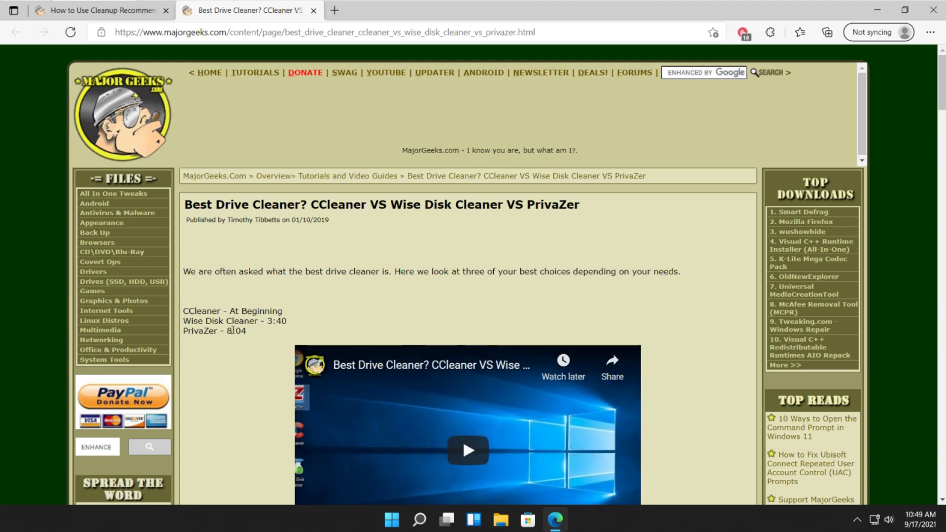
{"action": "left_click_drag", "start_coordinate": [184, 331], "coordinate": [193, 364]}
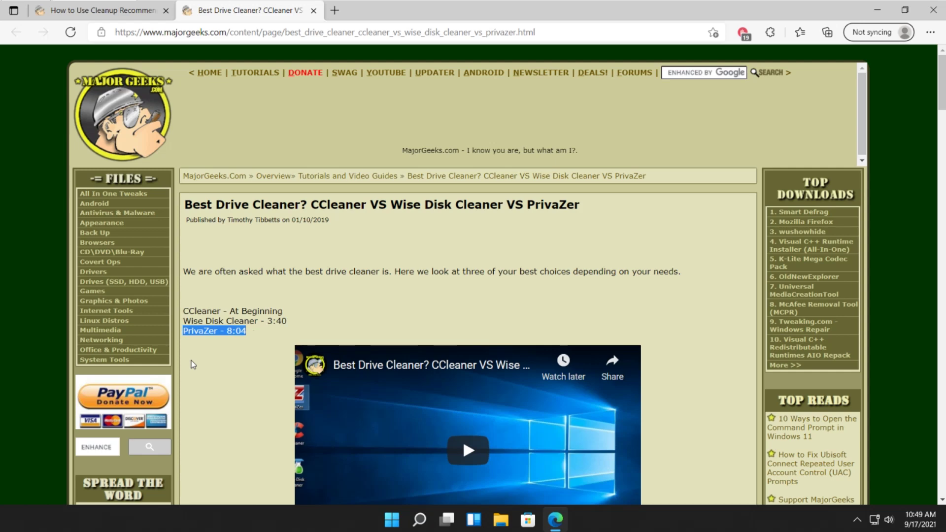
{"action": "scroll", "coordinate": [191, 360], "scroll_direction": "down", "scroll_amount": 10}
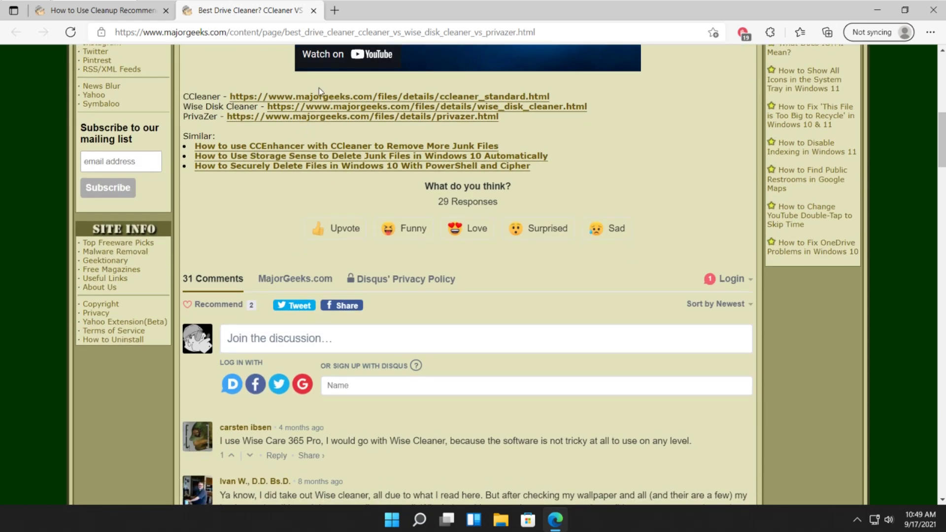
{"action": "middle_click", "coordinate": [279, 7]}
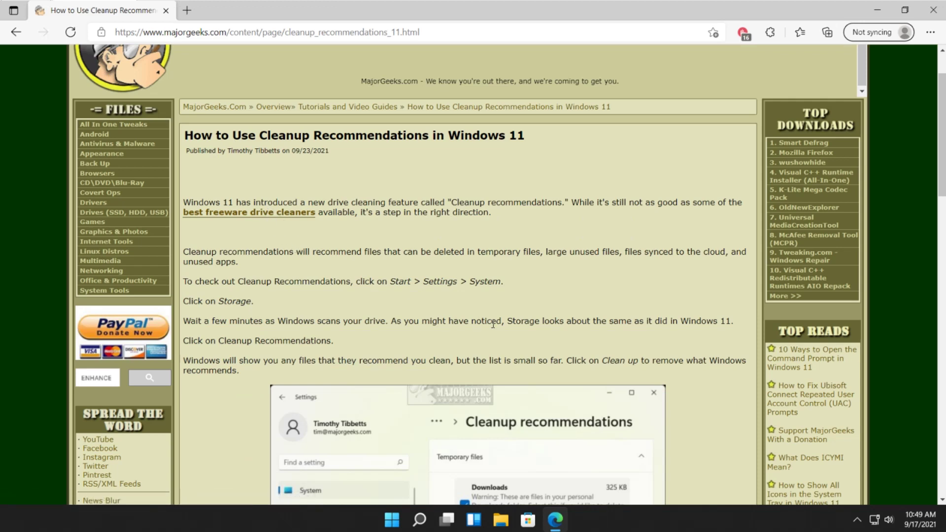
Open the Storage page in the System section of Windows Settings and move the window aside over the article
{"action": "scroll", "coordinate": [472, 283], "scroll_direction": "down", "scroll_amount": 3}
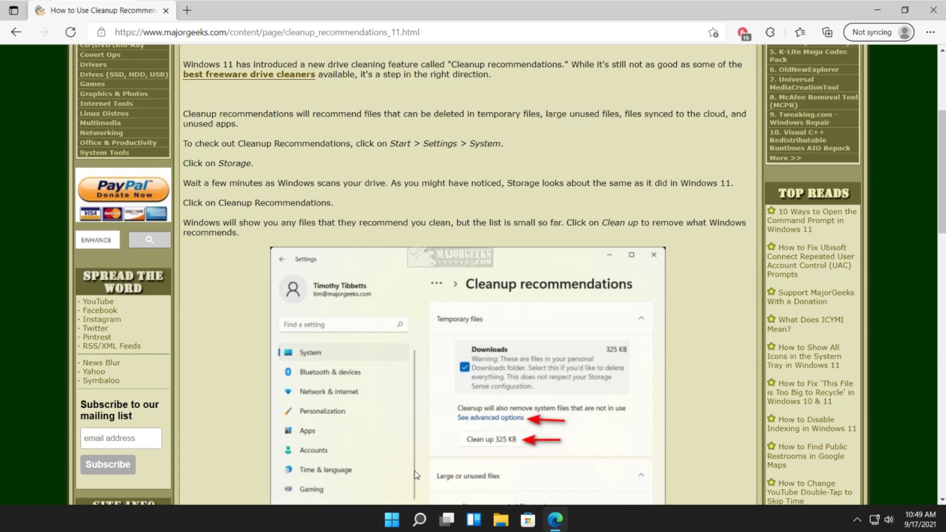
{"action": "left_click", "coordinate": [396, 526]}
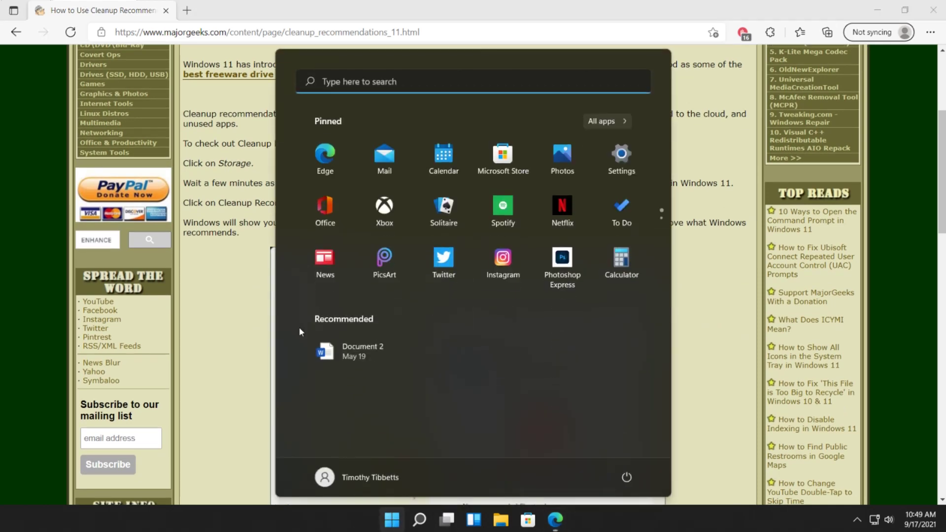
{"action": "left_click", "coordinate": [623, 155]}
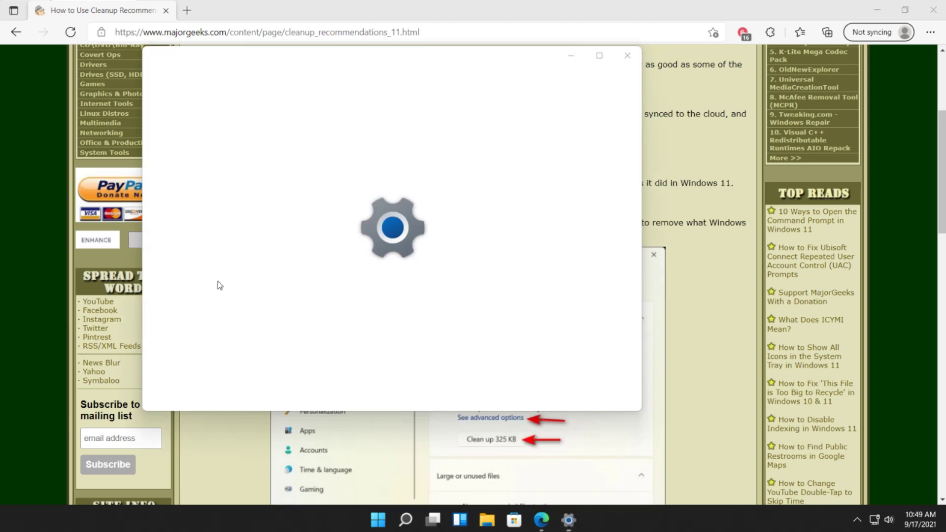
{"action": "scroll", "coordinate": [410, 294], "scroll_direction": "down", "scroll_amount": 4}
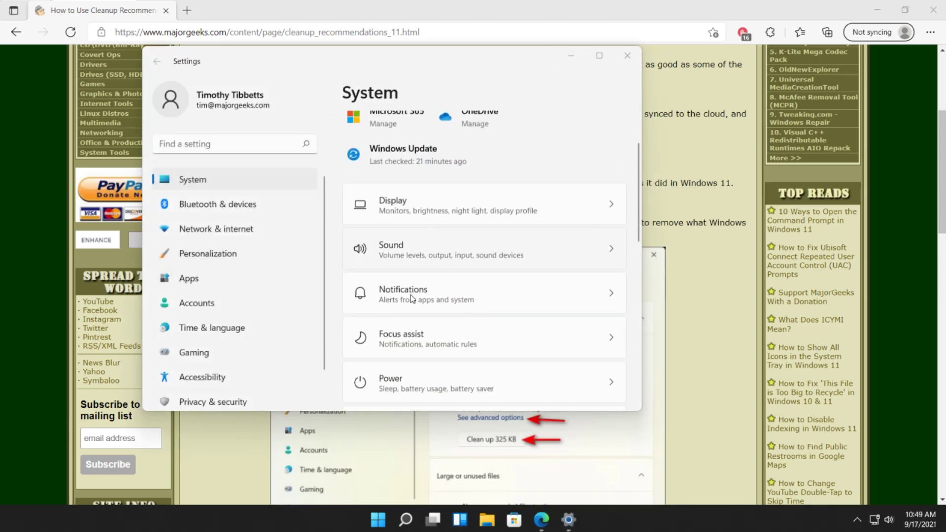
{"action": "scroll", "coordinate": [411, 294], "scroll_direction": "down", "scroll_amount": 1}
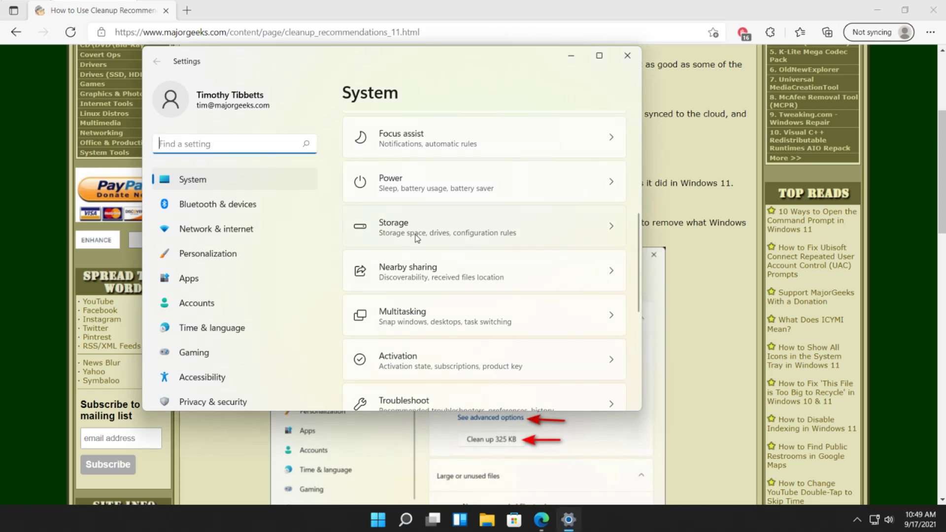
{"action": "left_click", "coordinate": [416, 237]}
{"action": "left_click_drag", "start_coordinate": [428, 55], "coordinate": [586, 92]}
Check the article's instructions for reaching Cleanup recommendations and return to the Storage settings
{"action": "scroll", "coordinate": [250, 218], "scroll_direction": "down", "scroll_amount": 1}
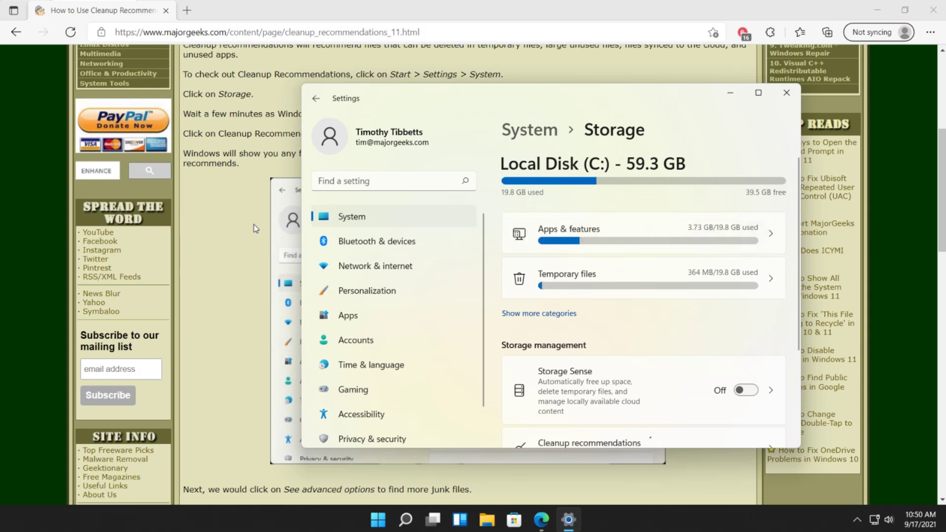
{"action": "left_click", "coordinate": [237, 230]}
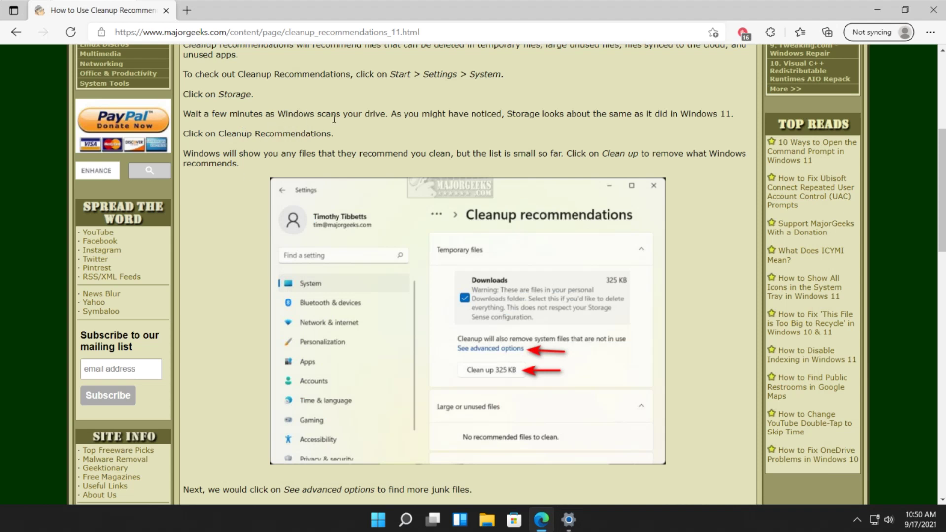
{"action": "left_click", "coordinate": [574, 521]}
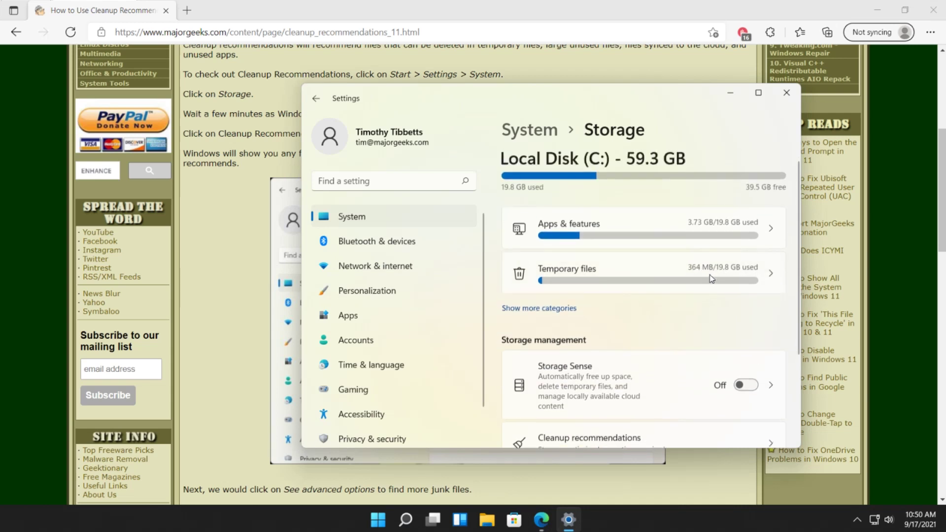
Look over the C: drive's storage breakdown and open Cleanup recommendations under Storage management
{"action": "scroll", "coordinate": [670, 231], "scroll_direction": "down", "scroll_amount": 2}
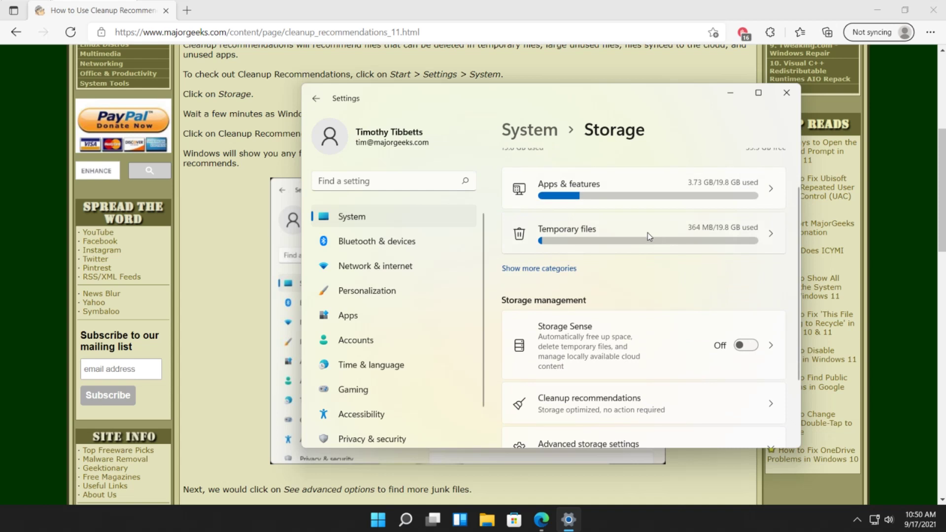
{"action": "scroll", "coordinate": [612, 300], "scroll_direction": "down", "scroll_amount": 2}
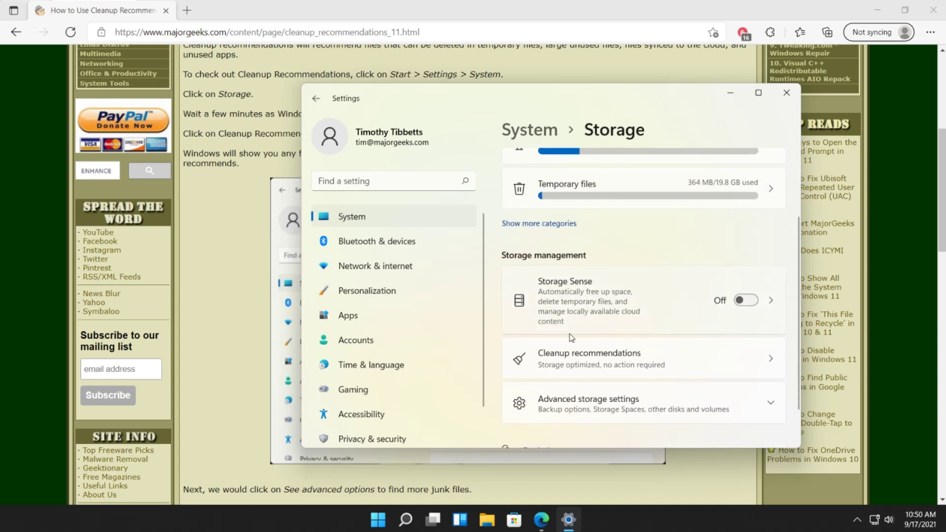
{"action": "scroll", "coordinate": [572, 335], "scroll_direction": "up", "scroll_amount": 2}
{"action": "scroll", "coordinate": [570, 307], "scroll_direction": "down", "scroll_amount": 1}
{"action": "scroll", "coordinate": [570, 307], "scroll_direction": "down", "scroll_amount": 2}
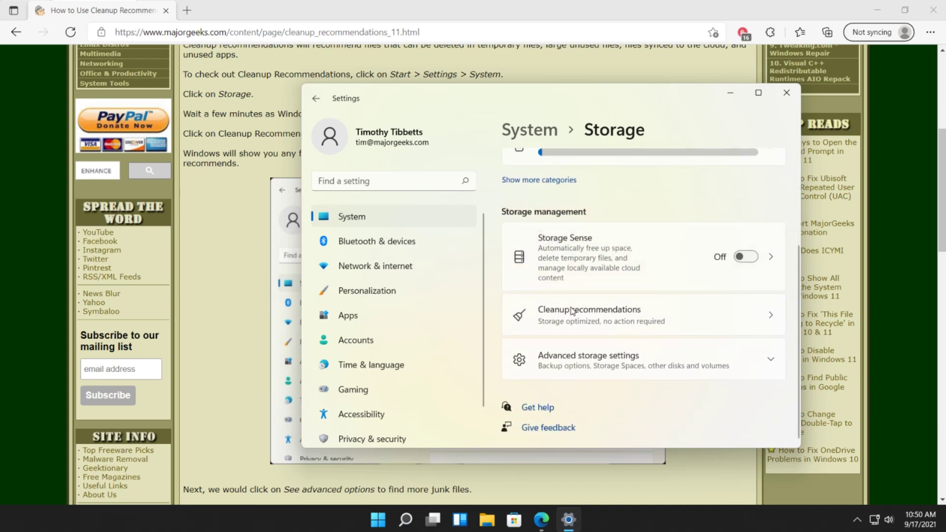
{"action": "left_click", "coordinate": [625, 321]}
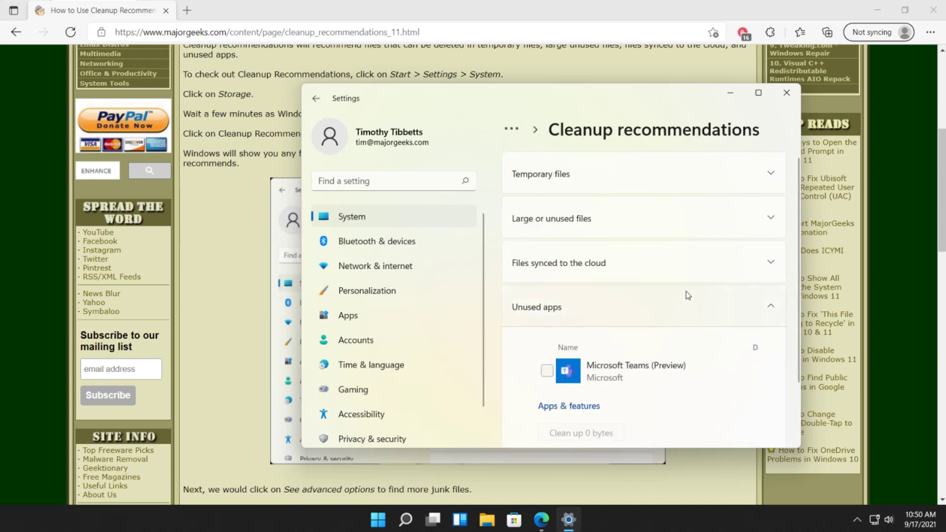
Examine the cleanup suggestions for temporary files and collapse that section
{"action": "left_click", "coordinate": [716, 176]}
{"action": "left_click", "coordinate": [771, 176]}
{"action": "left_click", "coordinate": [771, 176]}
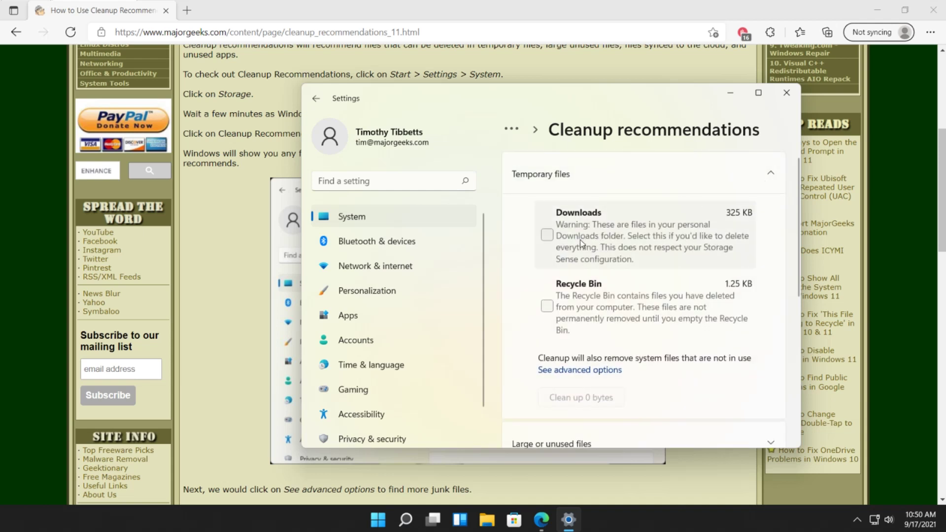
{"action": "left_click", "coordinate": [772, 175]}
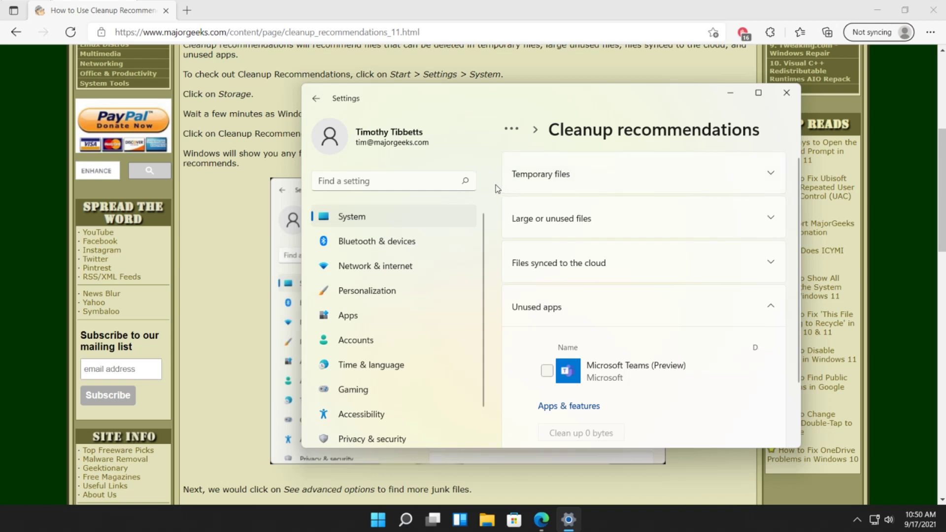
Examine the cleanup suggestions for large or unused files and files synced to the cloud, collapsing each section
{"action": "left_click", "coordinate": [598, 225]}
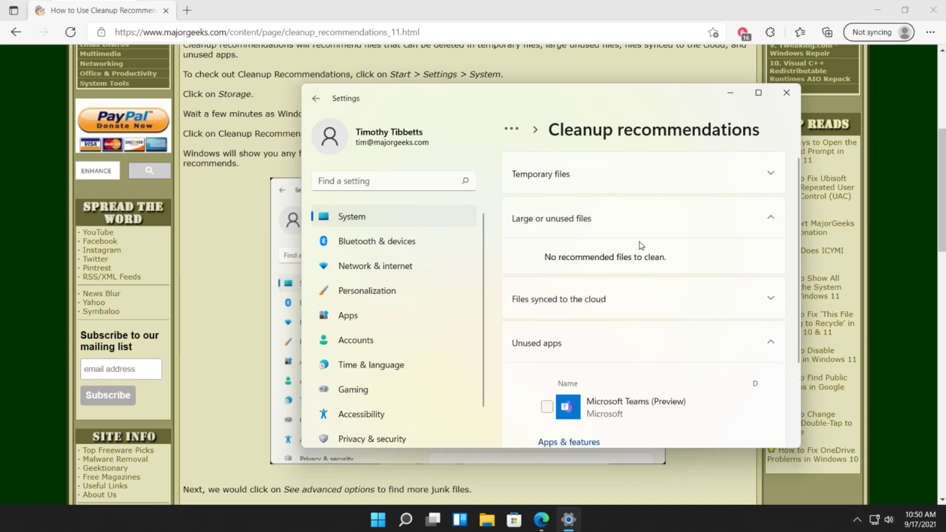
{"action": "left_click", "coordinate": [766, 219]}
{"action": "left_click", "coordinate": [749, 274]}
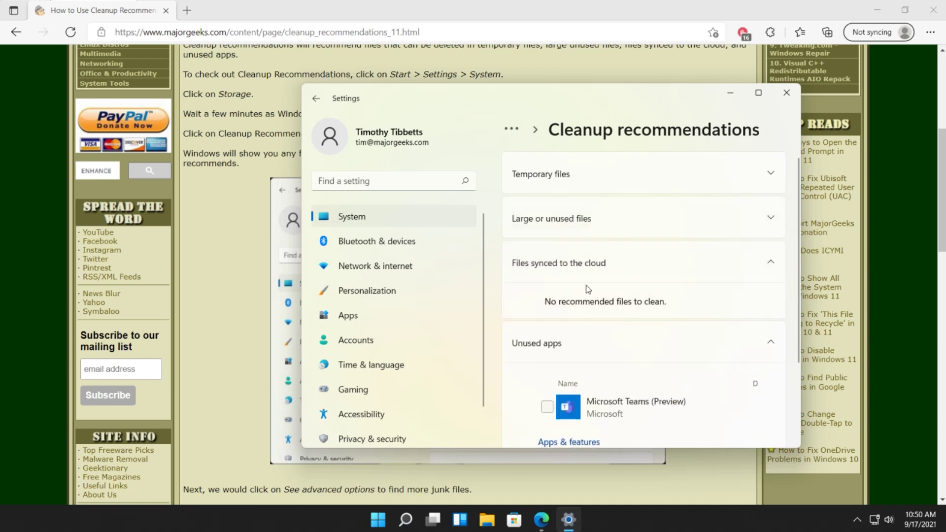
{"action": "scroll", "coordinate": [708, 192], "scroll_direction": "down", "scroll_amount": 2}
{"action": "left_click", "coordinate": [774, 181]}
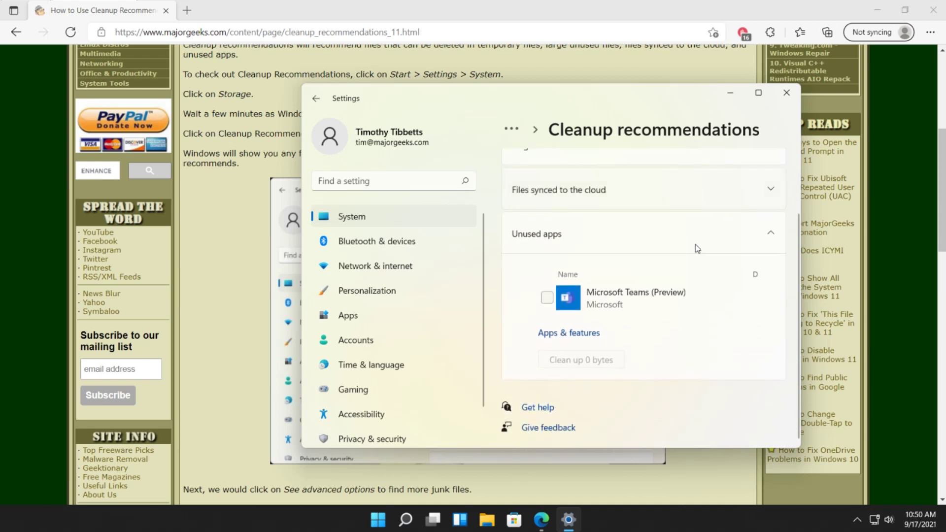
Mark Microsoft Teams (Preview) for cleanup in the unused apps section and look back over the recommendation categories
{"action": "left_click", "coordinate": [546, 297]}
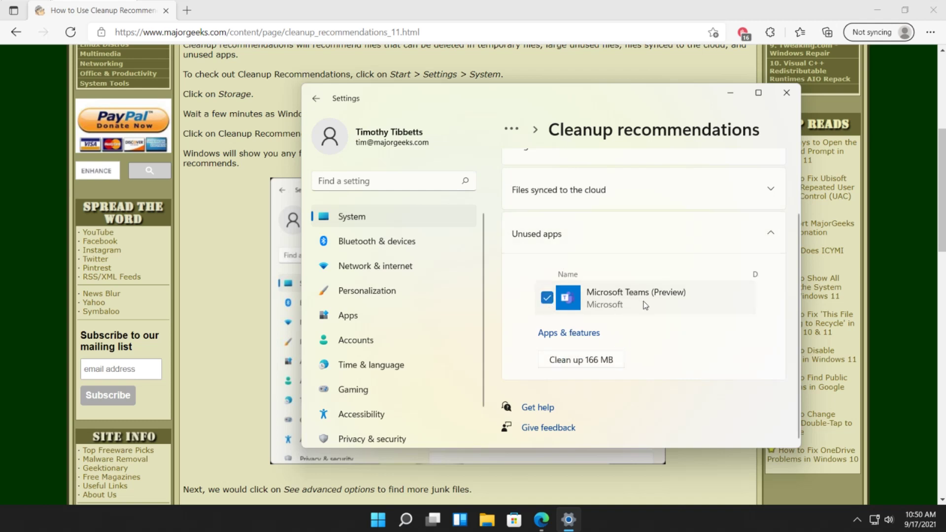
{"action": "scroll", "coordinate": [615, 340], "scroll_direction": "up", "scroll_amount": 2}
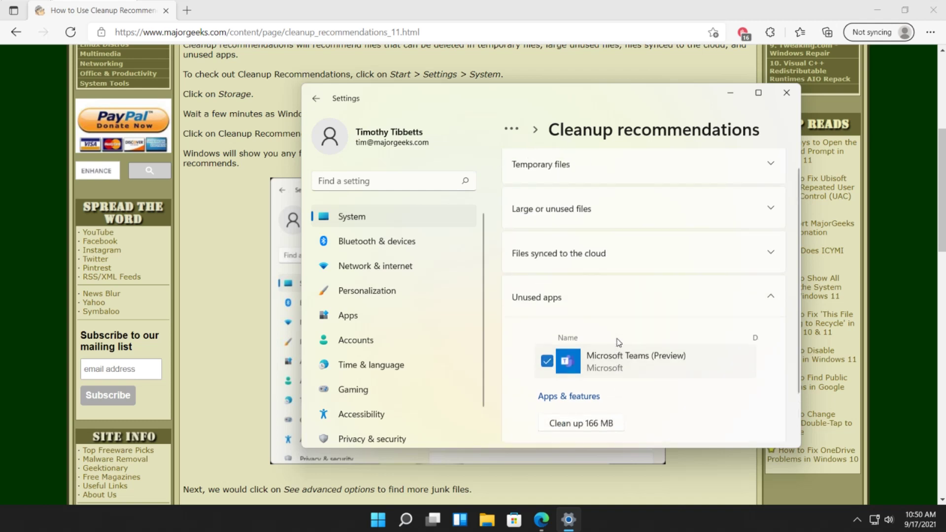
{"action": "left_click", "coordinate": [516, 132]}
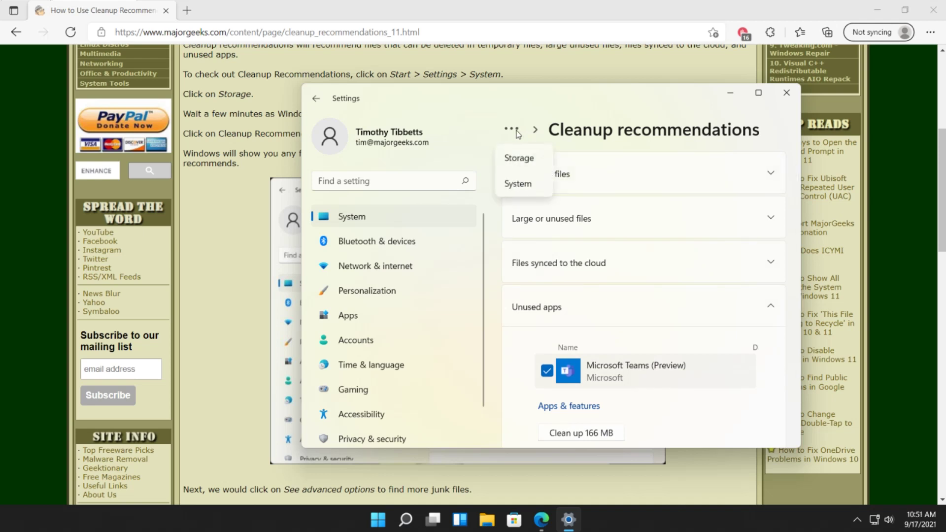
{"action": "left_click", "coordinate": [516, 132]}
{"action": "scroll", "coordinate": [603, 207], "scroll_direction": "down", "scroll_amount": 1}
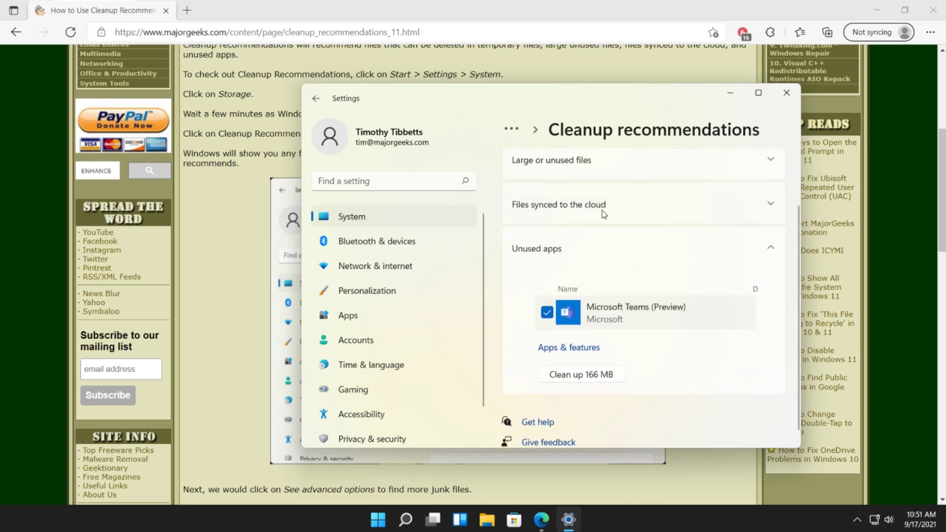
{"action": "scroll", "coordinate": [602, 197], "scroll_direction": "up", "scroll_amount": 1}
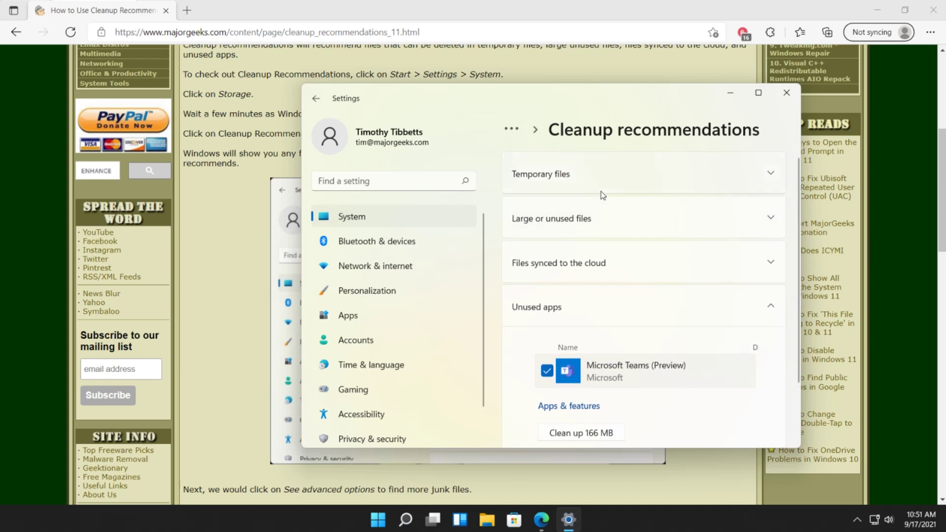
Return from Cleanup recommendations to the Storage page and look over its storage management options
{"action": "left_click", "coordinate": [511, 132]}
{"action": "left_click", "coordinate": [517, 158]}
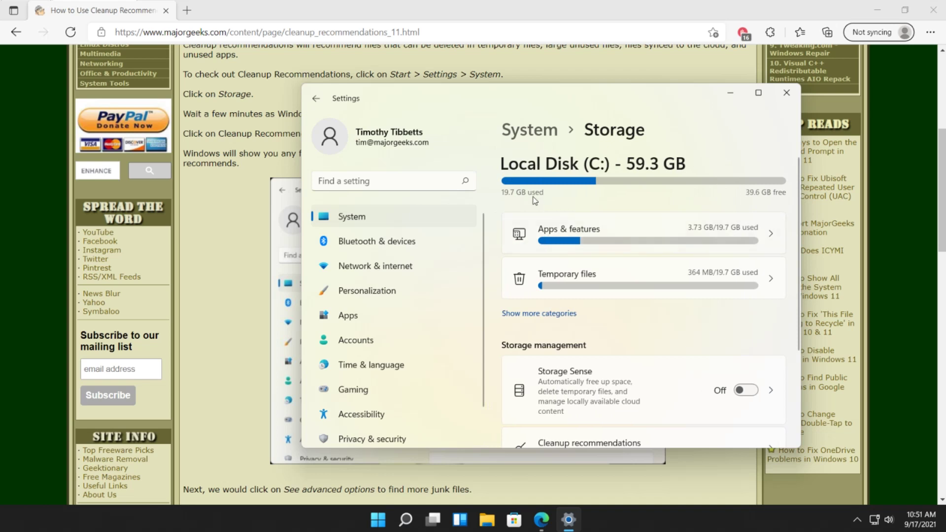
{"action": "scroll", "coordinate": [547, 359], "scroll_direction": "down", "scroll_amount": 3}
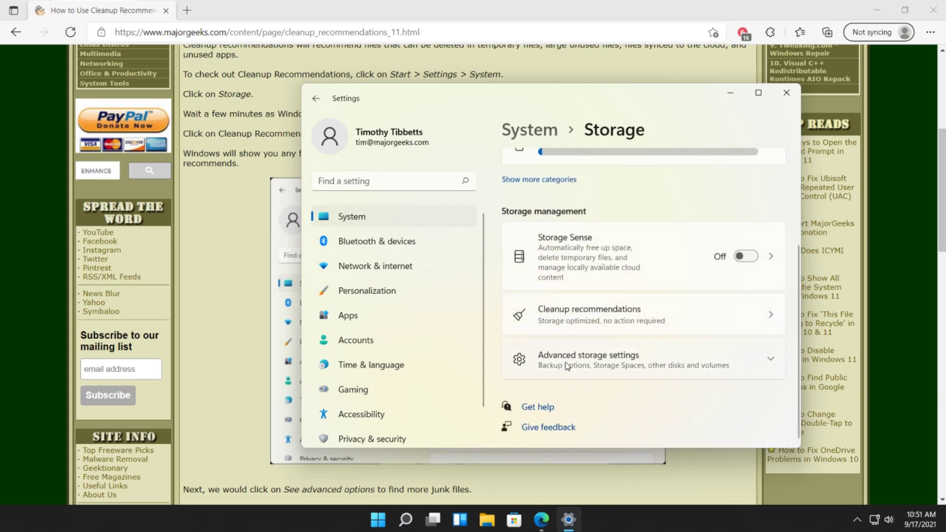
{"action": "scroll", "coordinate": [569, 367], "scroll_direction": "up", "scroll_amount": 3}
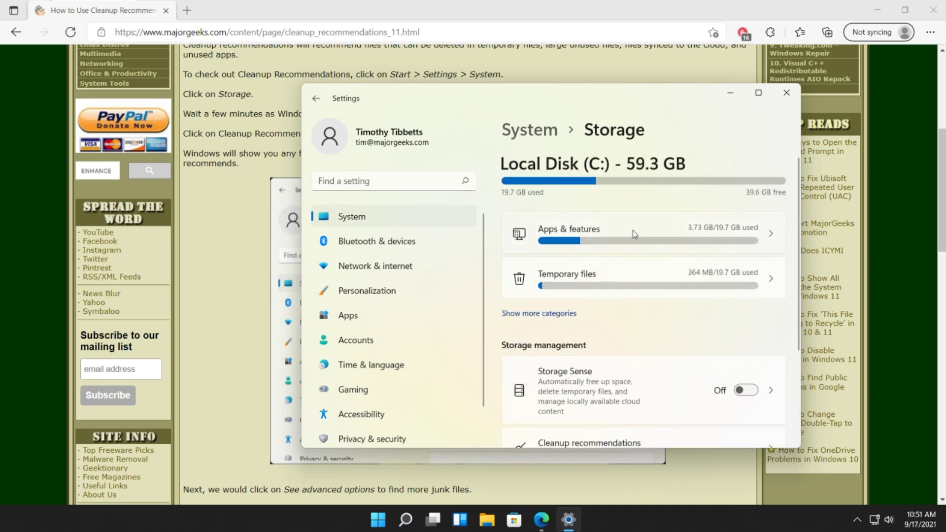
View the Apps & features page from the C: drive's storage breakdown and go back to Storage
{"action": "left_click", "coordinate": [682, 231]}
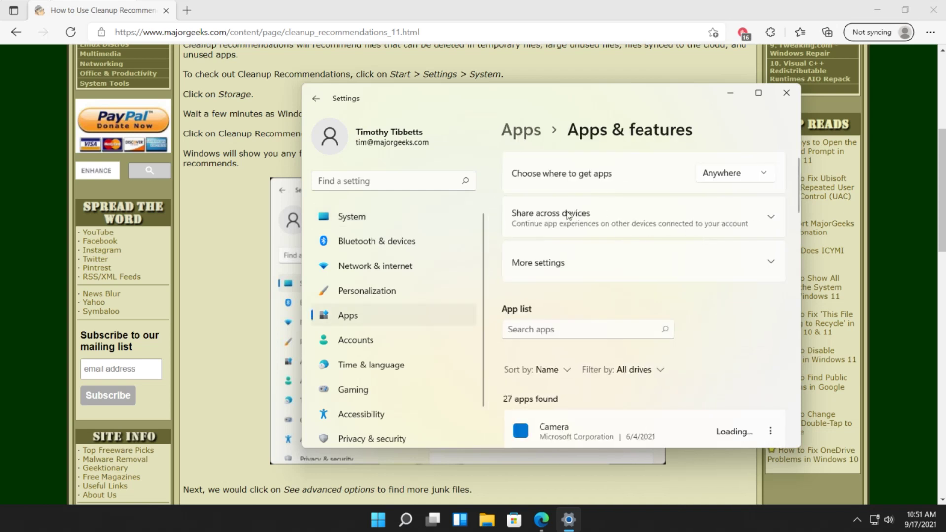
{"action": "scroll", "coordinate": [585, 354], "scroll_direction": "down", "scroll_amount": 1}
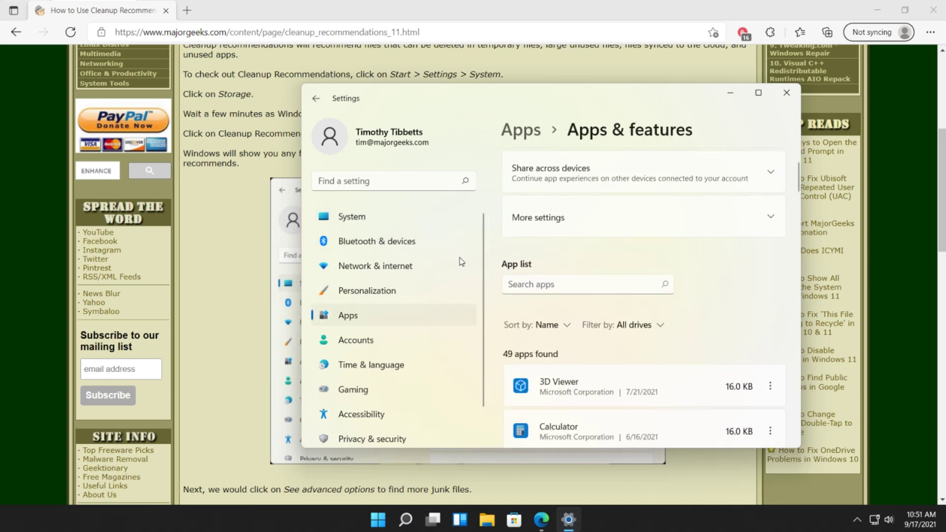
{"action": "left_click", "coordinate": [317, 101]}
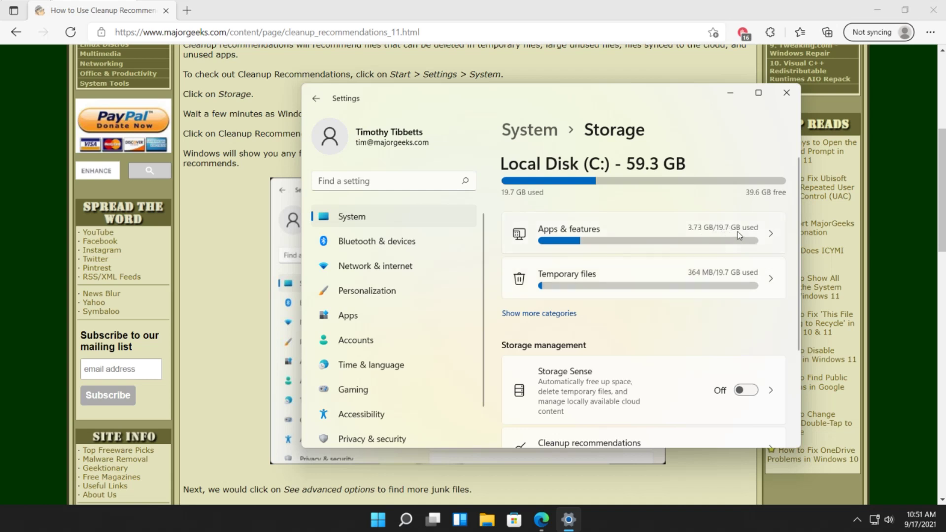
Reopen Apps & features from the storage breakdown, expand More settings and look through the list of installed apps
{"action": "left_click", "coordinate": [695, 231]}
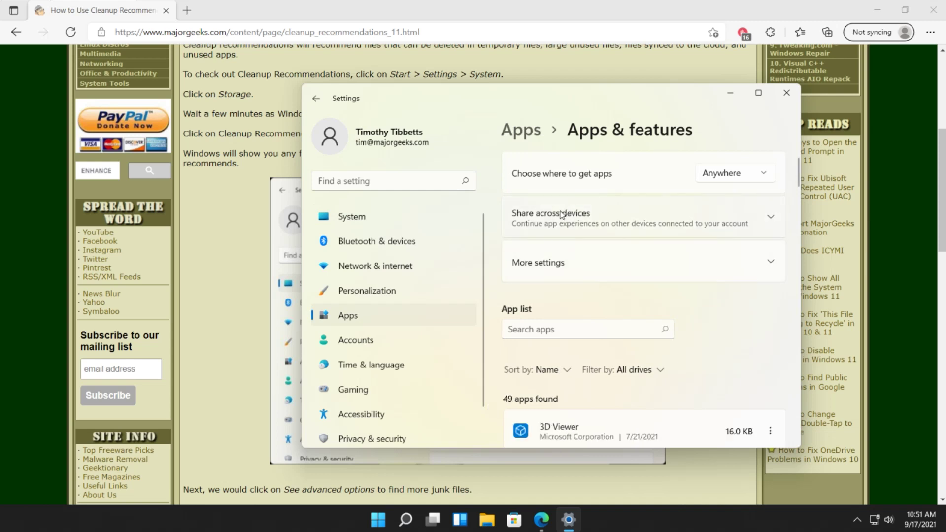
{"action": "left_click", "coordinate": [608, 265]}
{"action": "scroll", "coordinate": [581, 285], "scroll_direction": "down", "scroll_amount": 3}
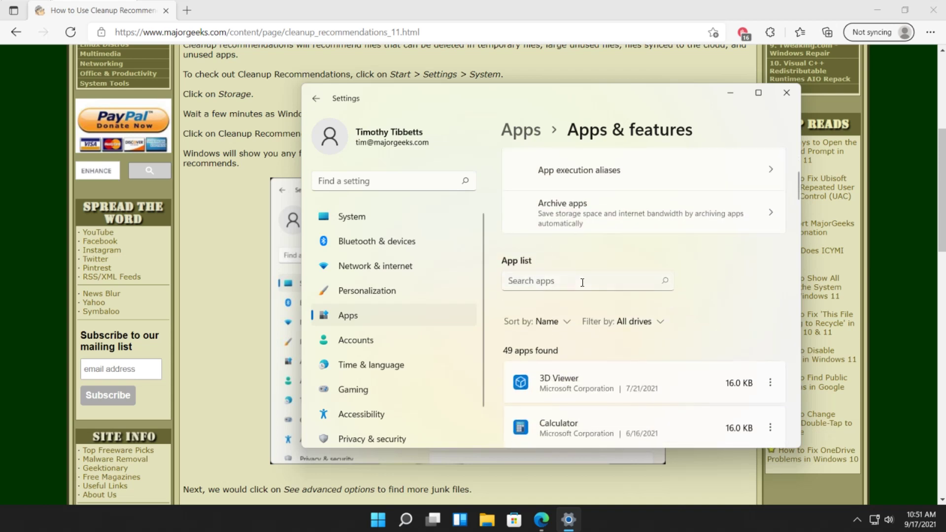
{"action": "scroll", "coordinate": [581, 282], "scroll_direction": "down", "scroll_amount": 3}
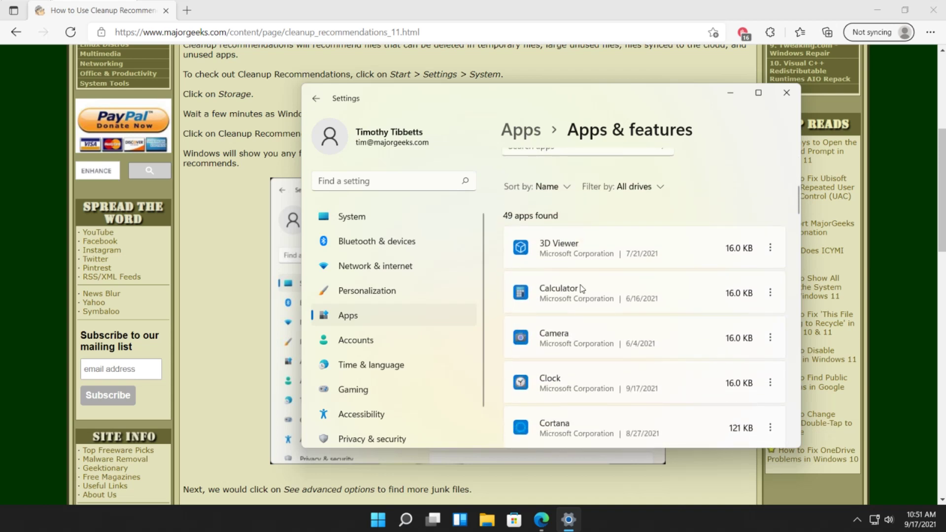
Look further through the installed apps list and view the main Apps settings page
{"action": "scroll", "coordinate": [581, 289], "scroll_direction": "down", "scroll_amount": 5}
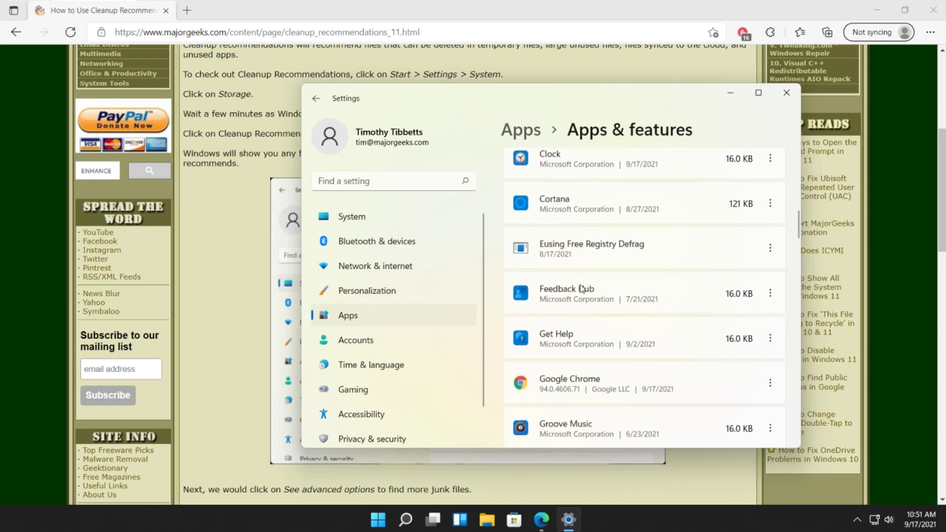
{"action": "scroll", "coordinate": [579, 288], "scroll_direction": "up", "scroll_amount": 10}
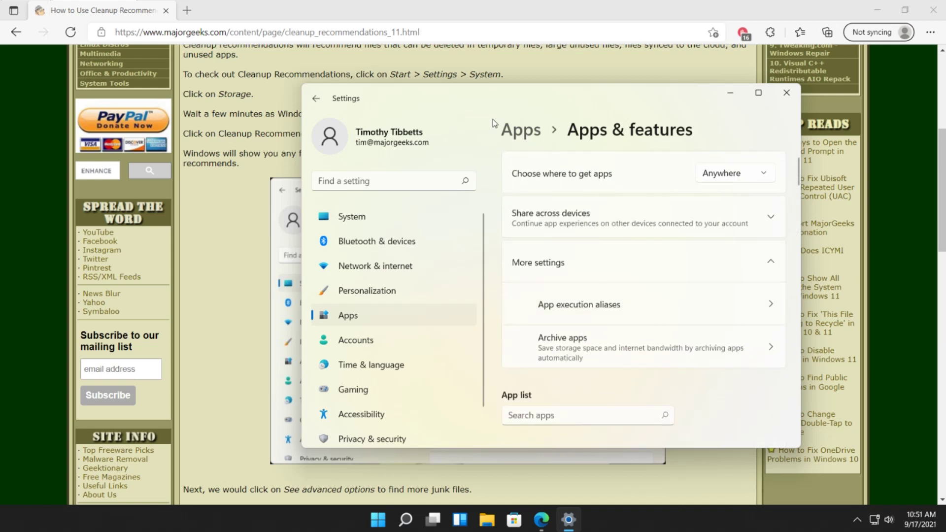
{"action": "left_click", "coordinate": [357, 322]}
{"action": "scroll", "coordinate": [363, 320], "scroll_direction": "down", "scroll_amount": 1}
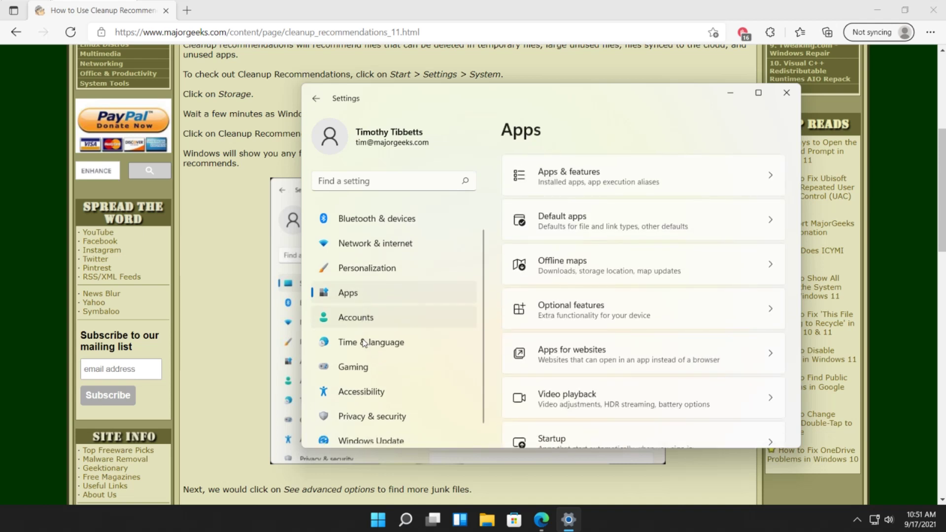
{"action": "scroll", "coordinate": [360, 383], "scroll_direction": "up", "scroll_amount": 1}
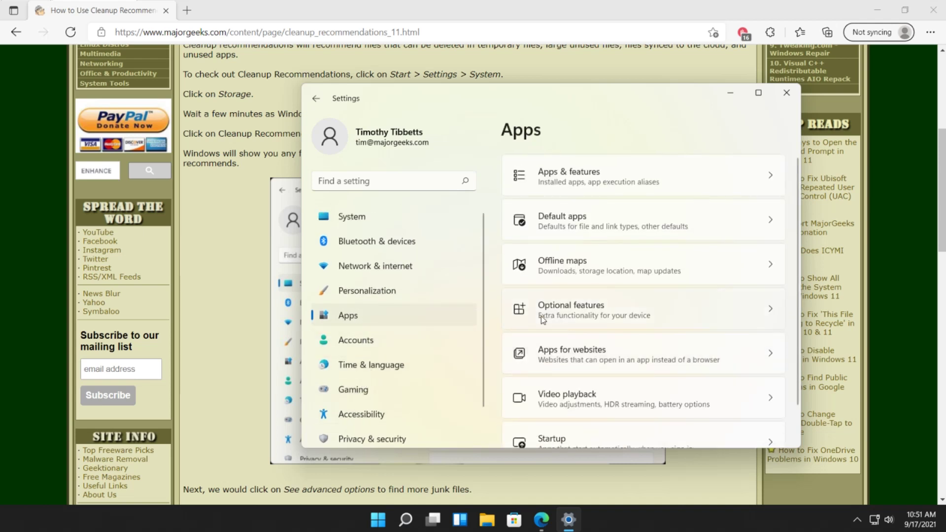
Go to the System settings, look through the categories and open Storage
{"action": "left_click", "coordinate": [377, 215]}
{"action": "scroll", "coordinate": [588, 339], "scroll_direction": "down", "scroll_amount": 5}
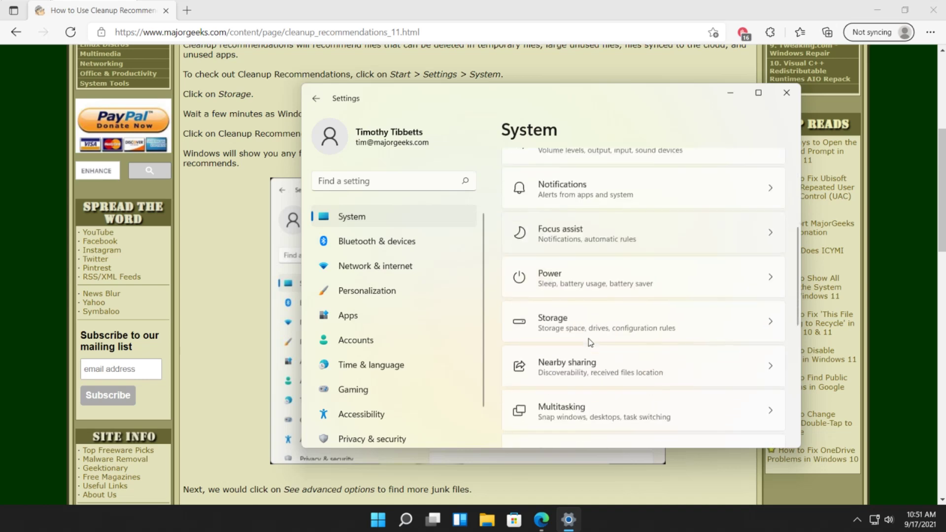
{"action": "scroll", "coordinate": [577, 318], "scroll_direction": "down", "scroll_amount": 5}
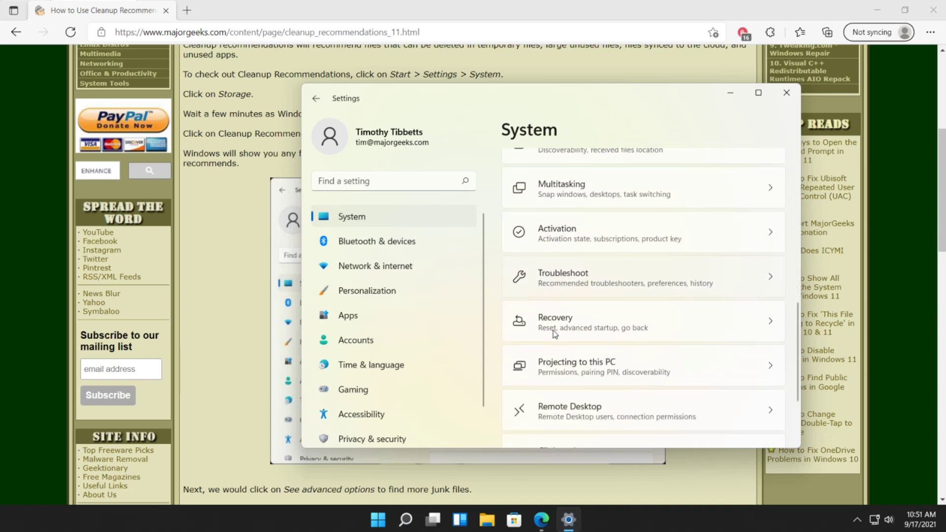
{"action": "scroll", "coordinate": [551, 338], "scroll_direction": "up", "scroll_amount": 10}
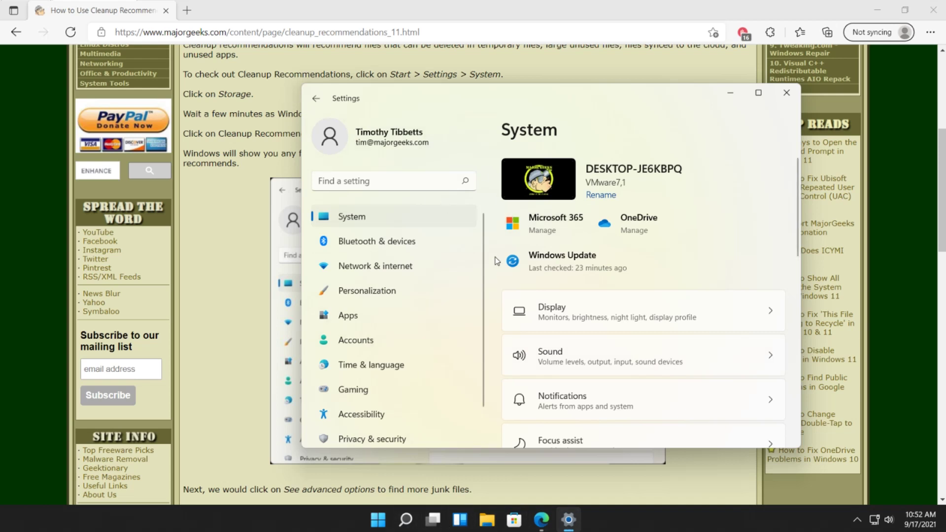
{"action": "scroll", "coordinate": [497, 262], "scroll_direction": "down", "scroll_amount": 2}
{"action": "scroll", "coordinate": [557, 286], "scroll_direction": "down", "scroll_amount": 3}
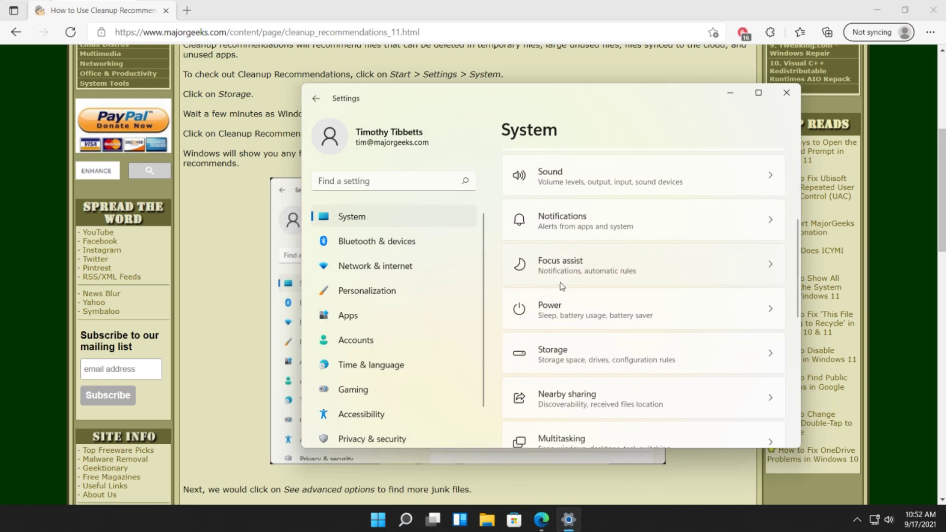
{"action": "left_click", "coordinate": [560, 283]}
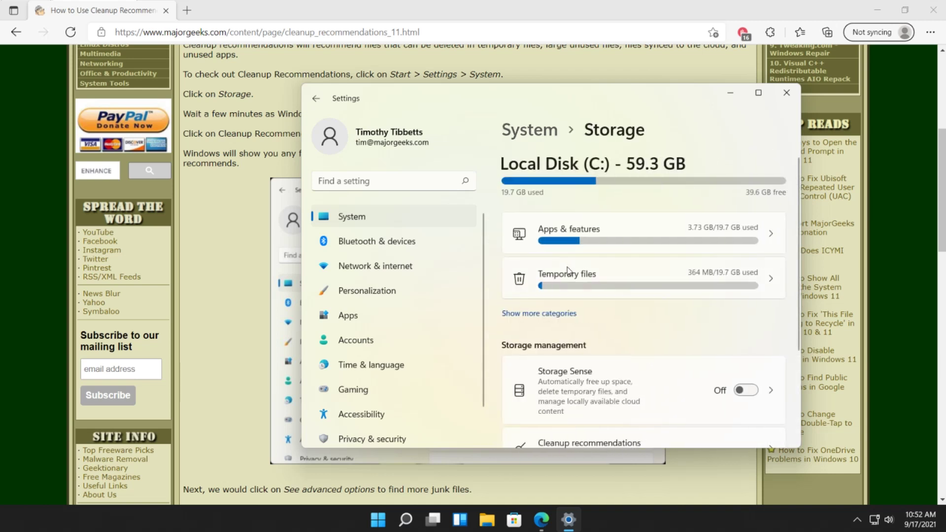
Open Apps & features from the C: drive's storage breakdown and look through the installed apps
{"action": "left_click", "coordinate": [602, 240]}
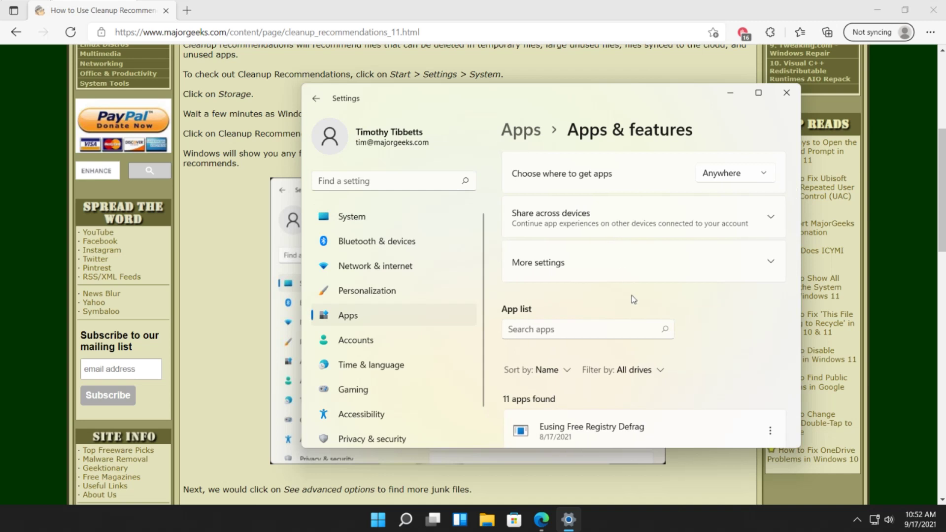
{"action": "scroll", "coordinate": [718, 318], "scroll_direction": "down", "scroll_amount": 4}
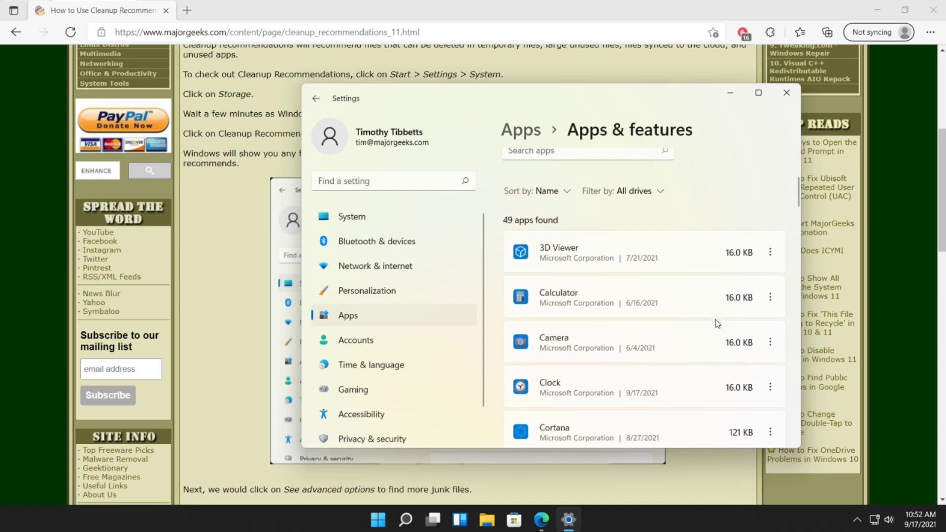
{"action": "scroll", "coordinate": [718, 318], "scroll_direction": "up", "scroll_amount": 3}
{"action": "scroll", "coordinate": [715, 310], "scroll_direction": "down", "scroll_amount": 10}
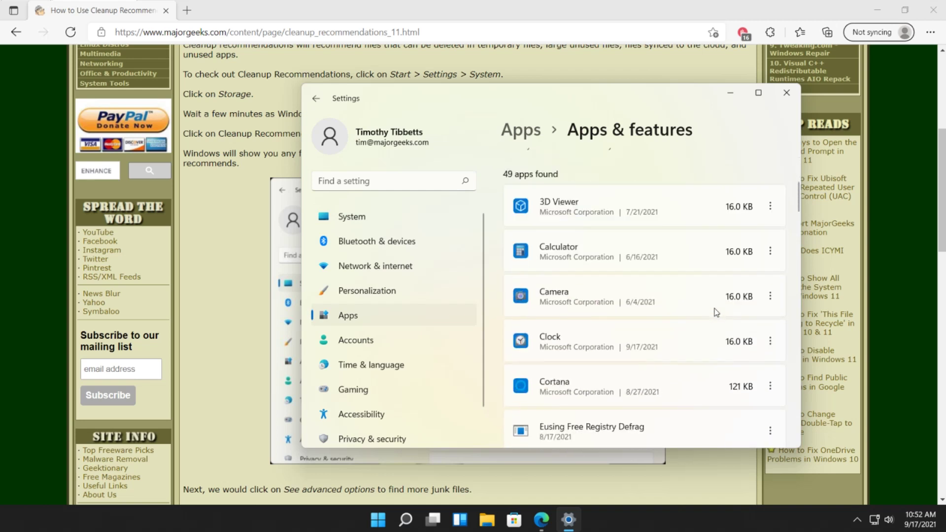
{"action": "scroll", "coordinate": [711, 303], "scroll_direction": "up", "scroll_amount": 9}
{"action": "scroll", "coordinate": [709, 297], "scroll_direction": "up", "scroll_amount": 1}
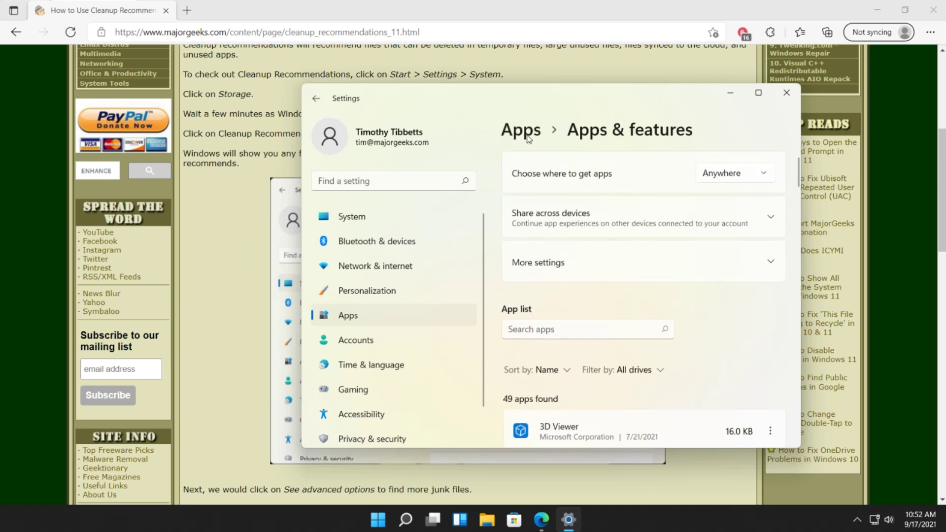
Leave Apps & features for the System settings and reopen the Storage page
{"action": "left_click", "coordinate": [521, 130]}
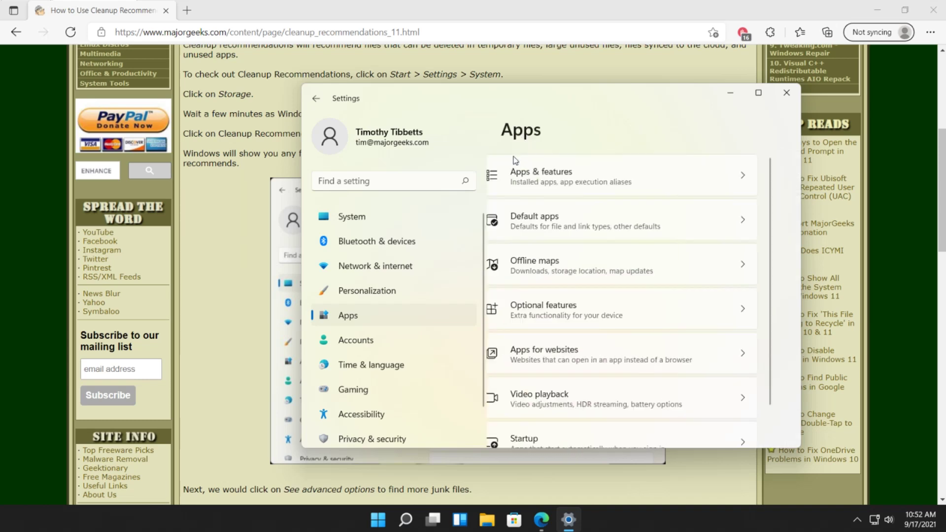
{"action": "left_click", "coordinate": [352, 217]}
{"action": "scroll", "coordinate": [569, 317], "scroll_direction": "down", "scroll_amount": 1}
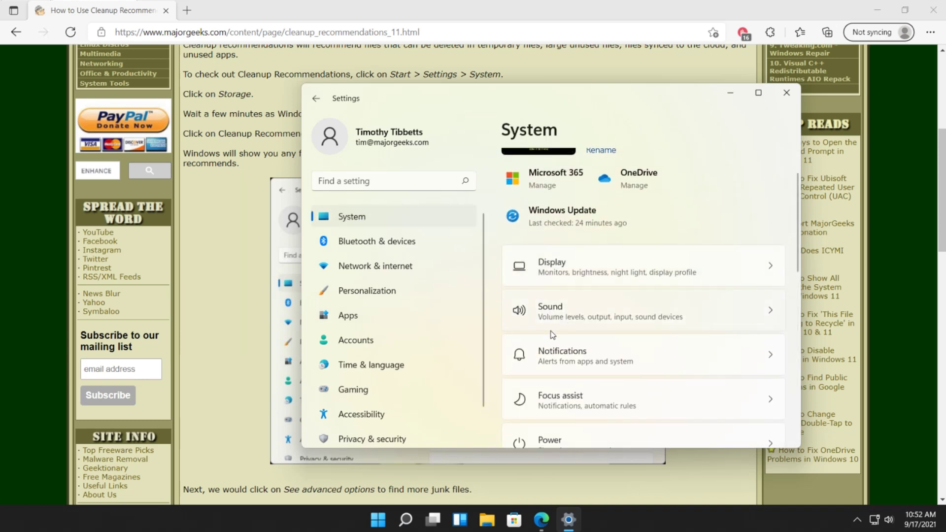
{"action": "scroll", "coordinate": [537, 323], "scroll_direction": "down", "scroll_amount": 2}
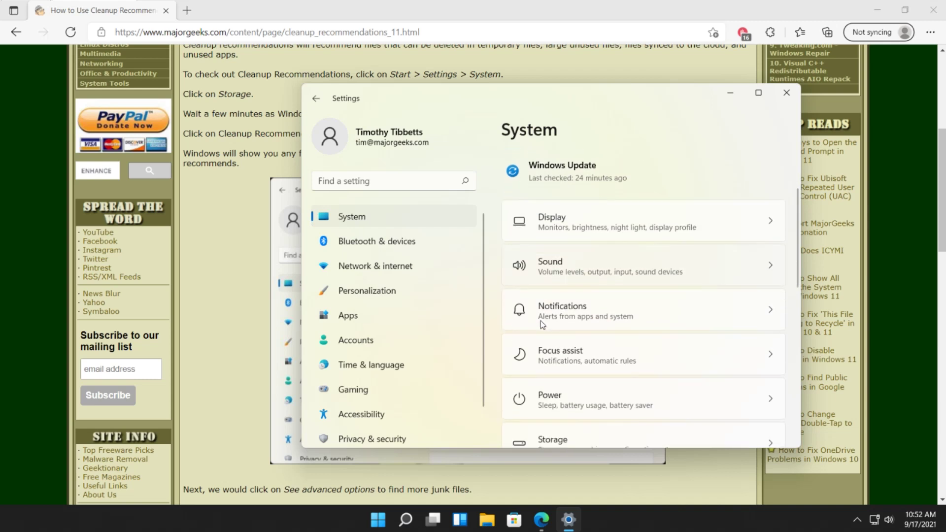
{"action": "scroll", "coordinate": [537, 308], "scroll_direction": "up", "scroll_amount": 3}
{"action": "scroll", "coordinate": [540, 303], "scroll_direction": "down", "scroll_amount": 5}
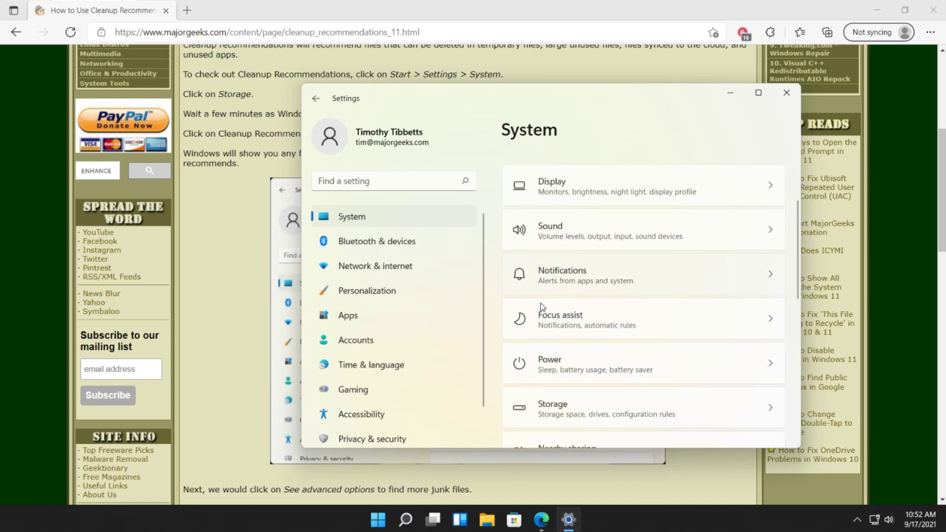
{"action": "left_click", "coordinate": [560, 317]}
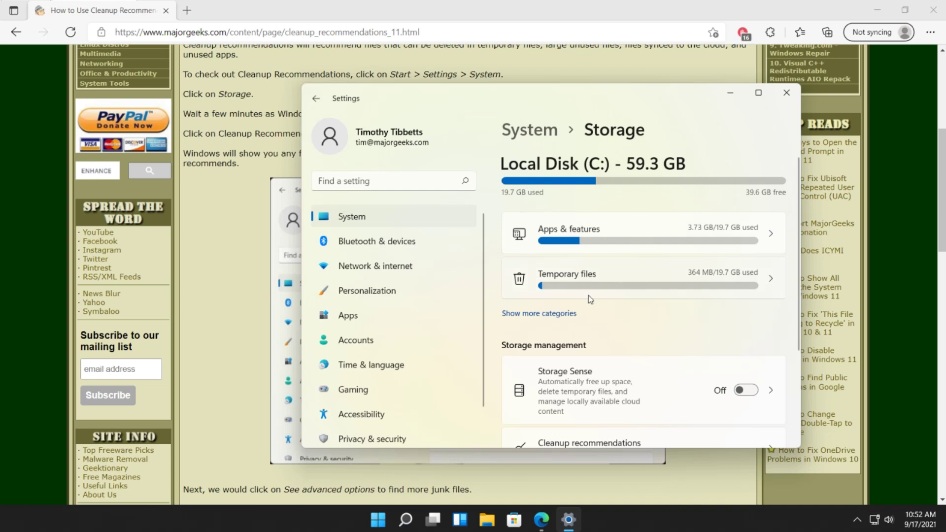
View the additional storage usage categories of the C: drive and return to the Storage page
{"action": "left_click", "coordinate": [550, 314]}
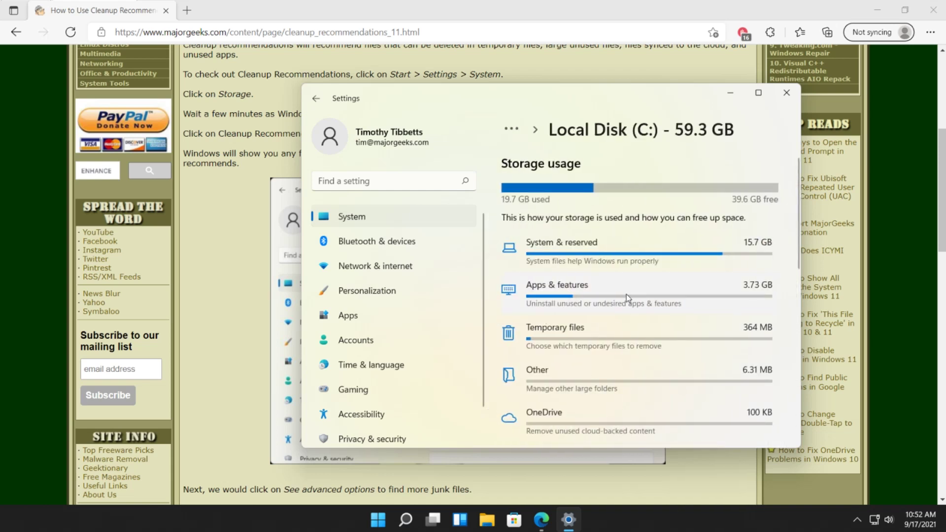
{"action": "left_click", "coordinate": [320, 101]}
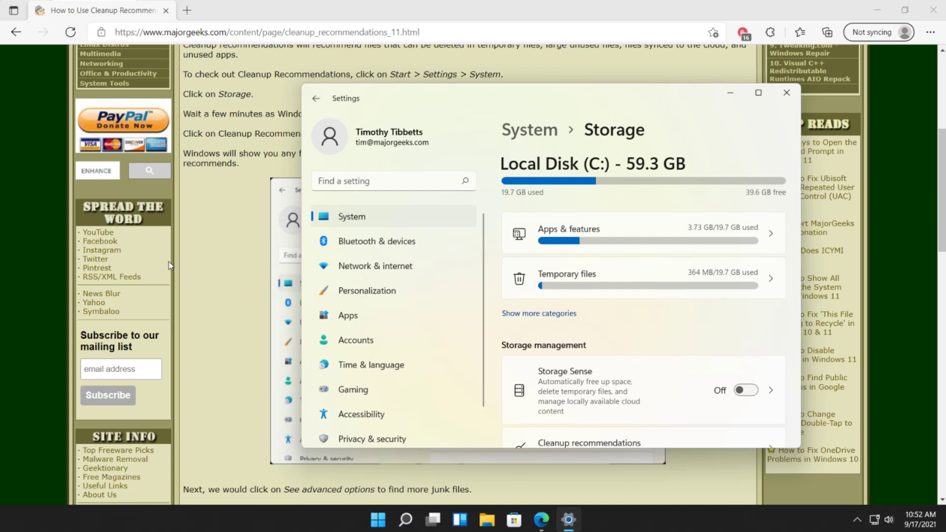
Look over the Storage management options and close the Settings window
{"action": "scroll", "coordinate": [581, 263], "scroll_direction": "down", "scroll_amount": 2}
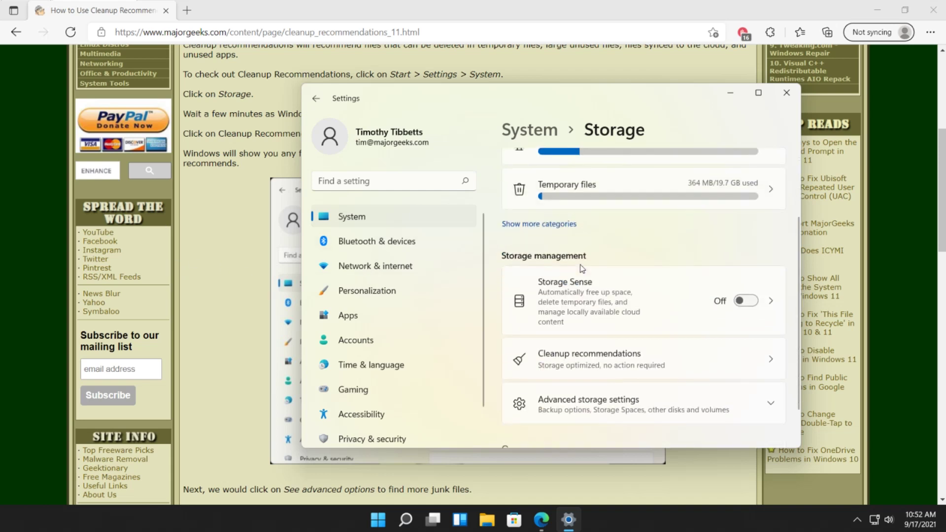
{"action": "scroll", "coordinate": [582, 268], "scroll_direction": "down", "scroll_amount": 1}
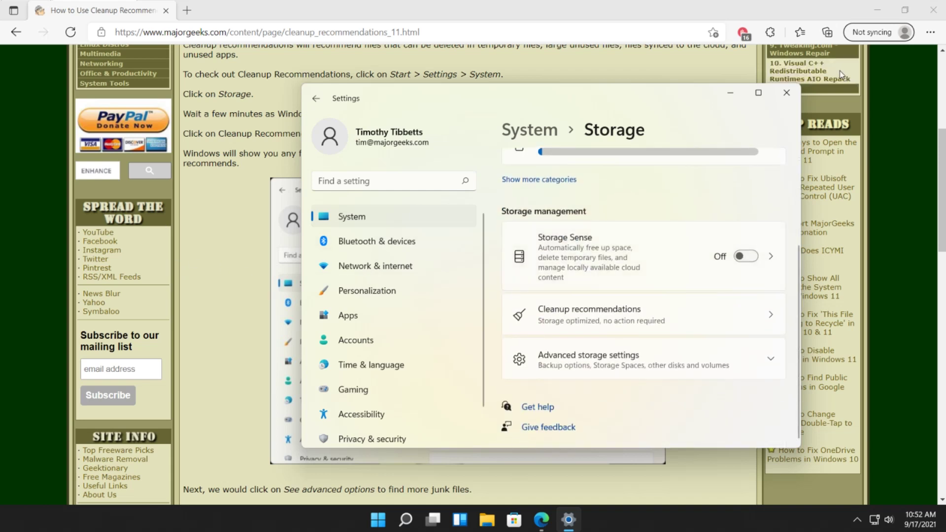
{"action": "left_click", "coordinate": [786, 92]}
Open the "best freeware drive cleaners" article linked in the Cleanup Recommendations guide and find its download links
{"action": "scroll", "coordinate": [259, 241], "scroll_direction": "up", "scroll_amount": 5}
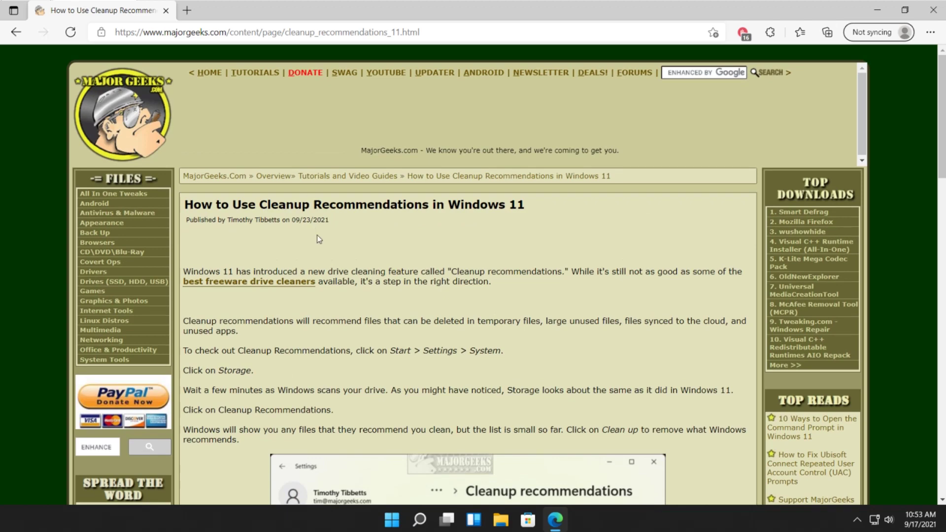
{"action": "scroll", "coordinate": [319, 239], "scroll_direction": "down", "scroll_amount": 3}
{"action": "left_click", "coordinate": [273, 148]}
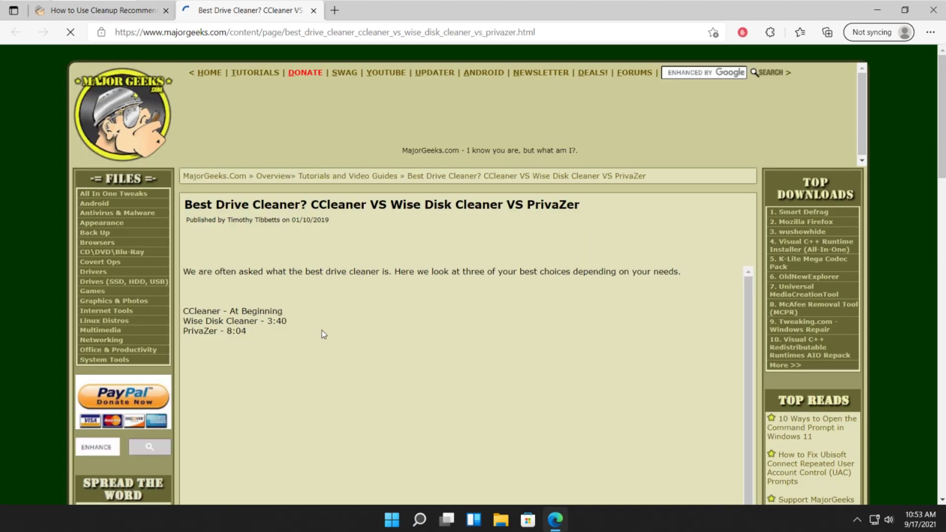
{"action": "scroll", "coordinate": [246, 305], "scroll_direction": "down", "scroll_amount": 5}
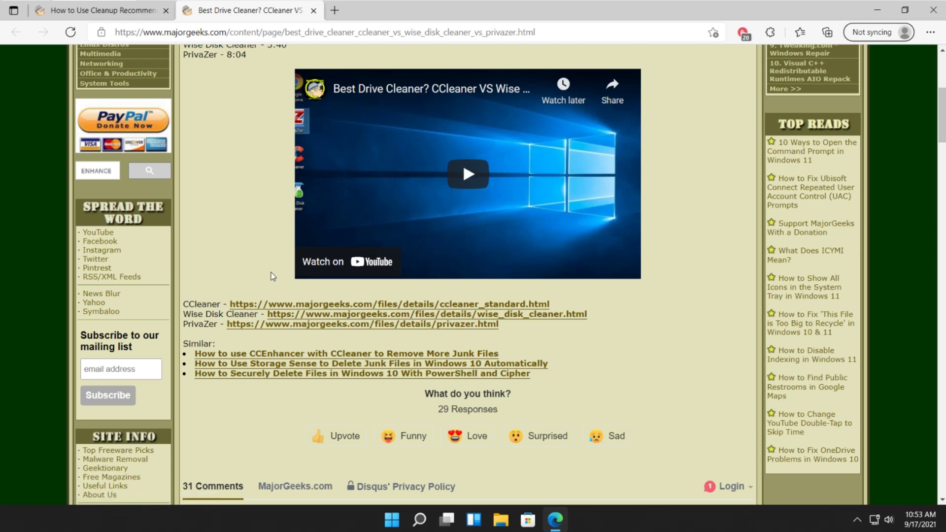
View the PrivaZer download page linked in the drive cleaner comparison and close its tab
{"action": "left_click_drag", "start_coordinate": [195, 324], "coordinate": [210, 323]}
{"action": "left_click", "coordinate": [214, 323]}
{"action": "left_click", "coordinate": [254, 324]}
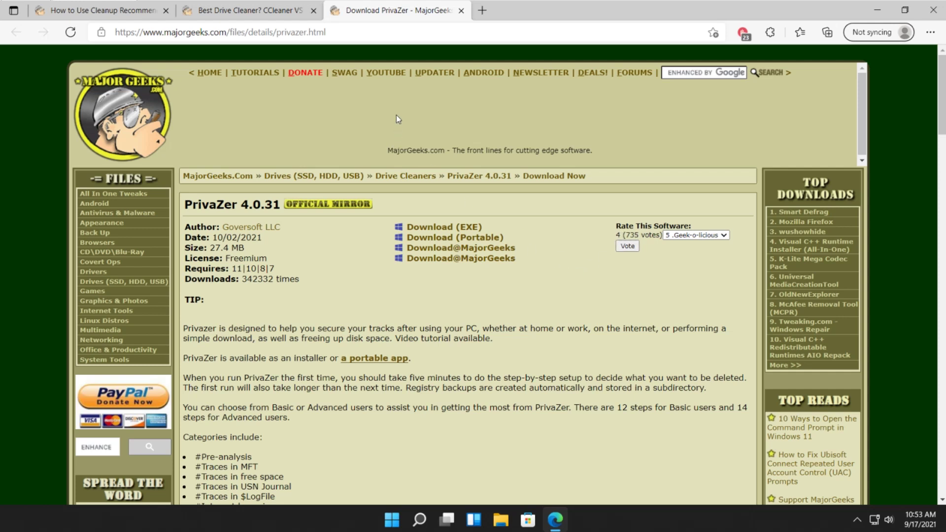
{"action": "middle_click", "coordinate": [424, 15]}
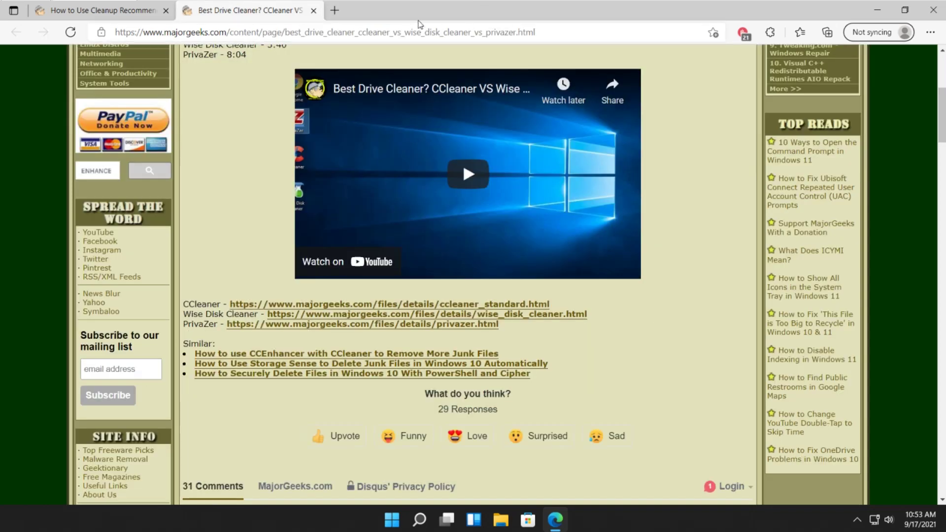
Look over the drive cleaner comparison article with its video and links, and close its tab
{"action": "scroll", "coordinate": [323, 148], "scroll_direction": "up", "scroll_amount": 3}
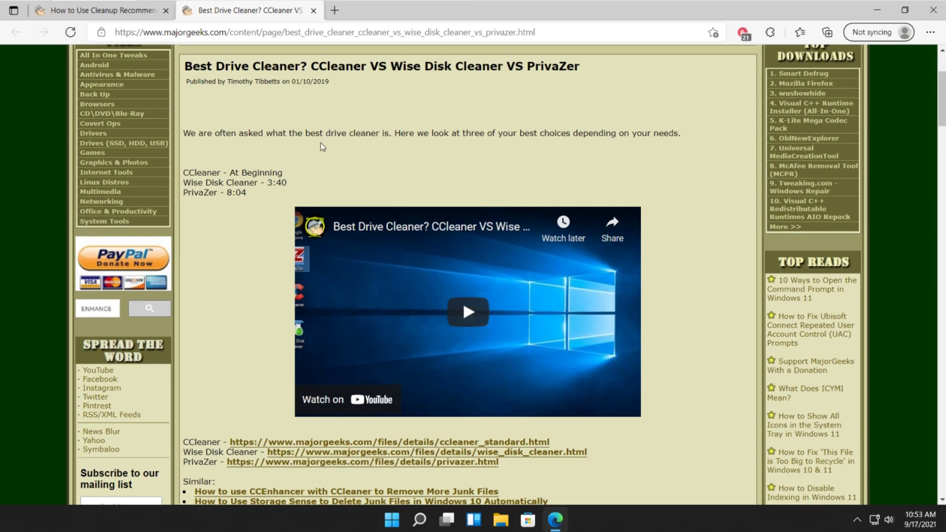
{"action": "scroll", "coordinate": [321, 143], "scroll_direction": "down", "scroll_amount": 3}
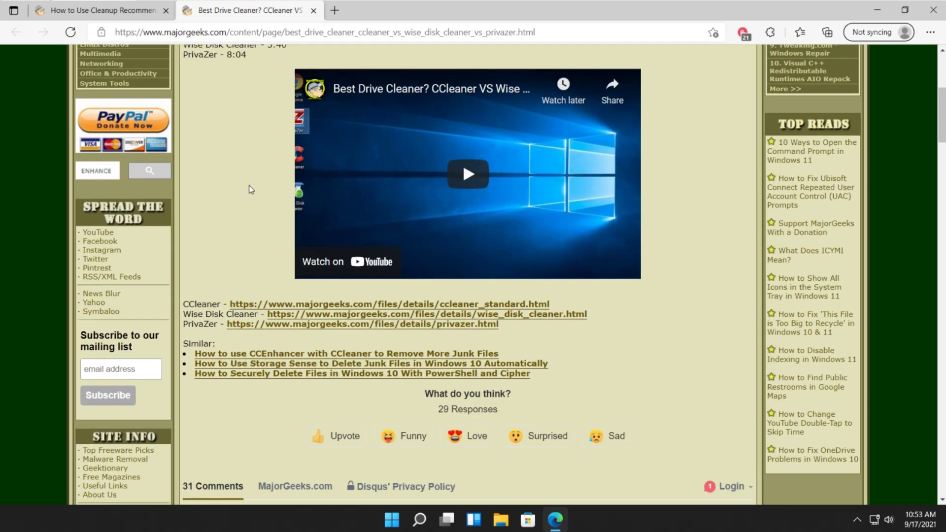
{"action": "scroll", "coordinate": [276, 246], "scroll_direction": "down", "scroll_amount": 1}
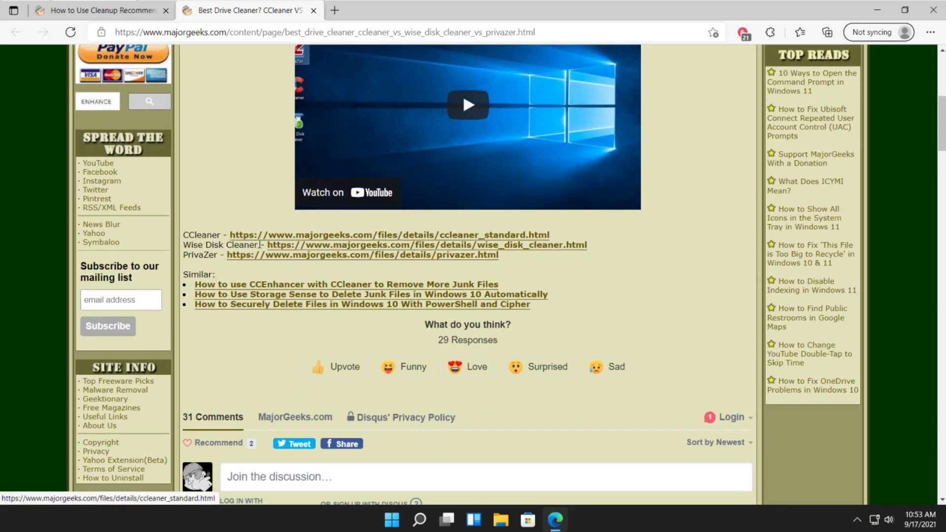
{"action": "scroll", "coordinate": [254, 231], "scroll_direction": "up", "scroll_amount": 4}
{"action": "scroll", "coordinate": [252, 229], "scroll_direction": "up", "scroll_amount": 3}
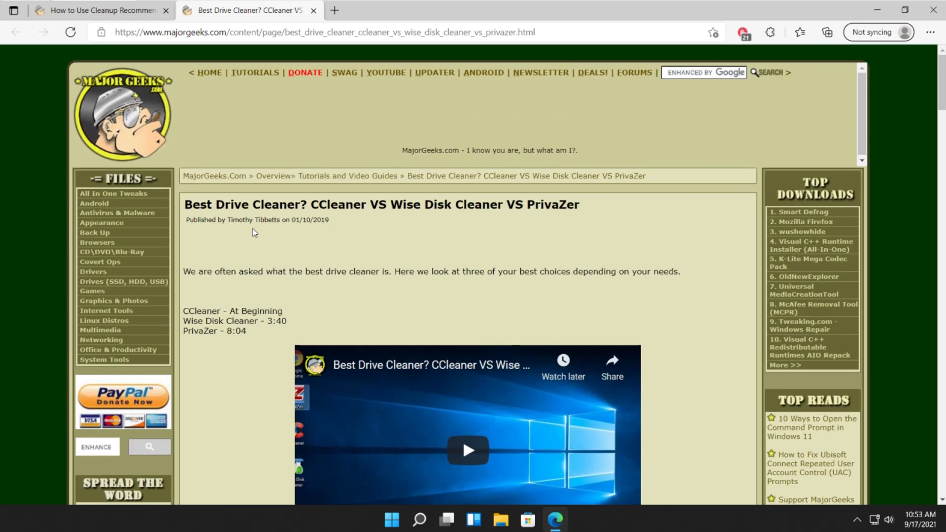
{"action": "left_click", "coordinate": [313, 10]}
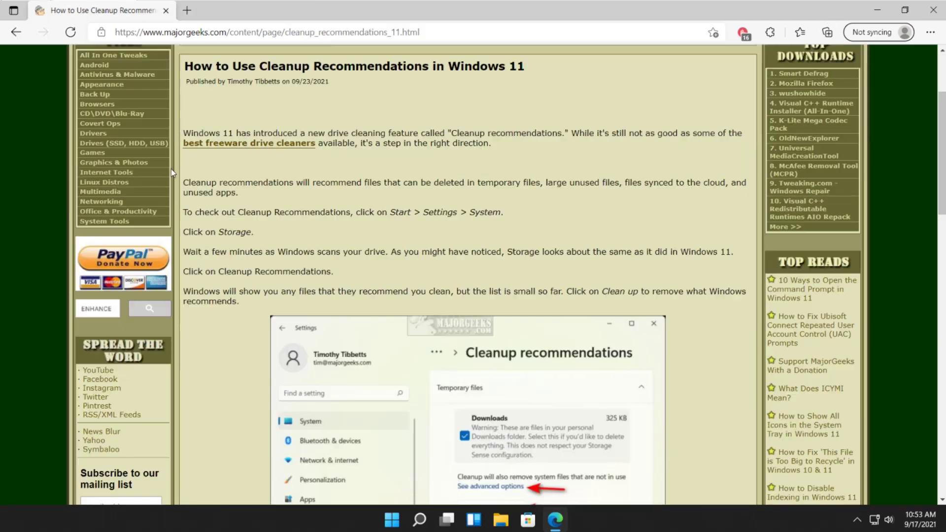